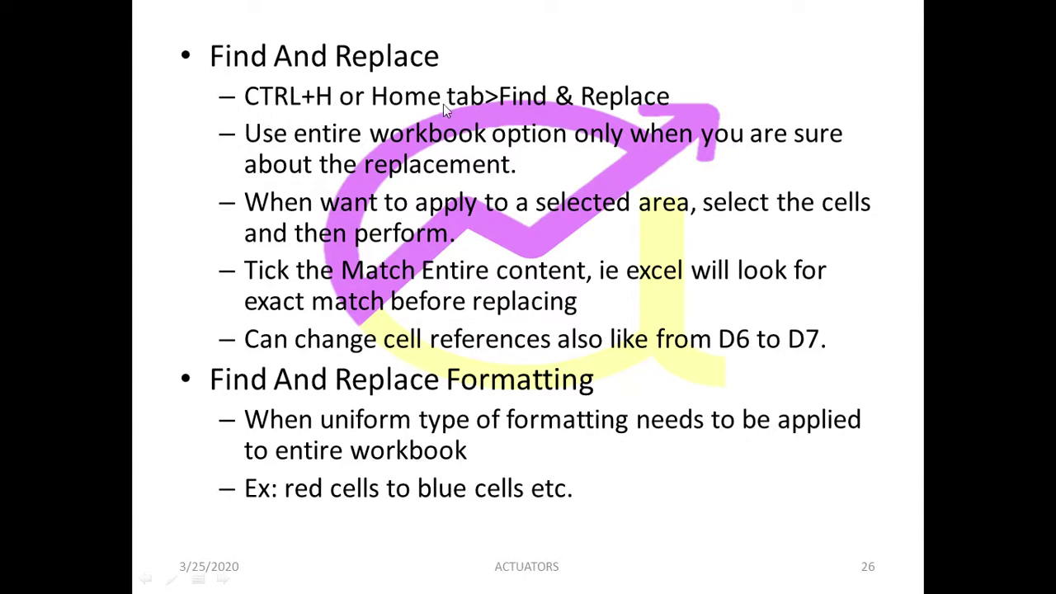
# - Switch to the Excel workbook and enter UNITS as the search text and QUANTITY as its replacement in Find and Replace
pyautogui.hotkey('alt', 'Tab')
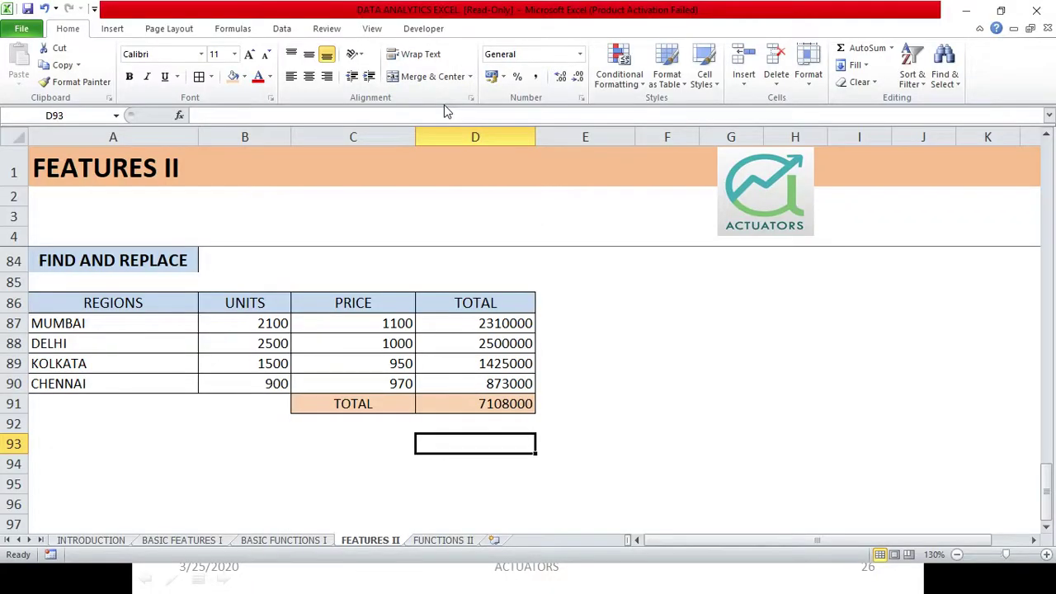
pyautogui.click(249, 304)
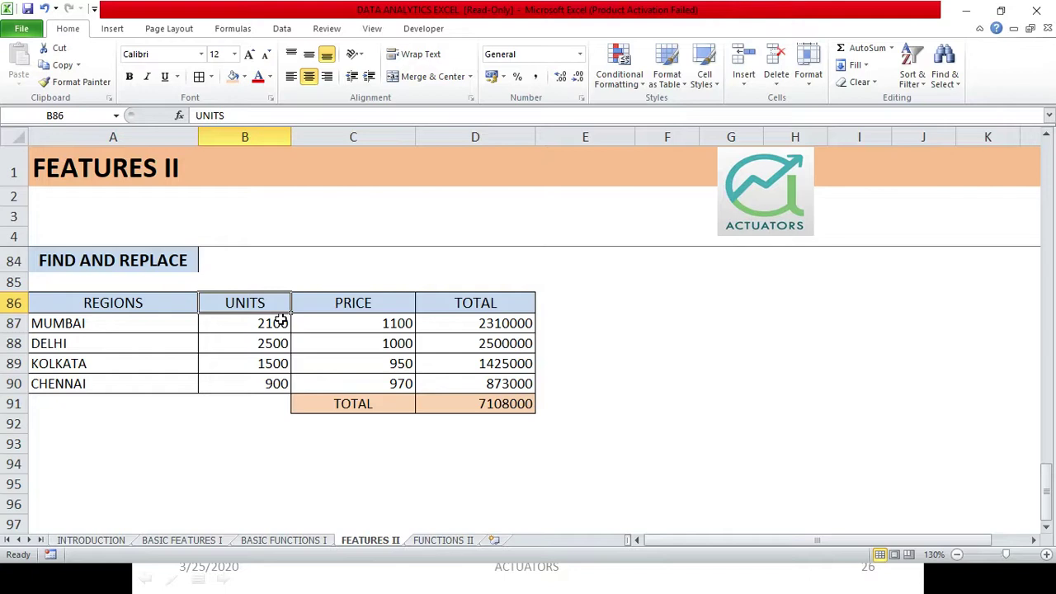
pyautogui.hotkey('ctrl', 'h')
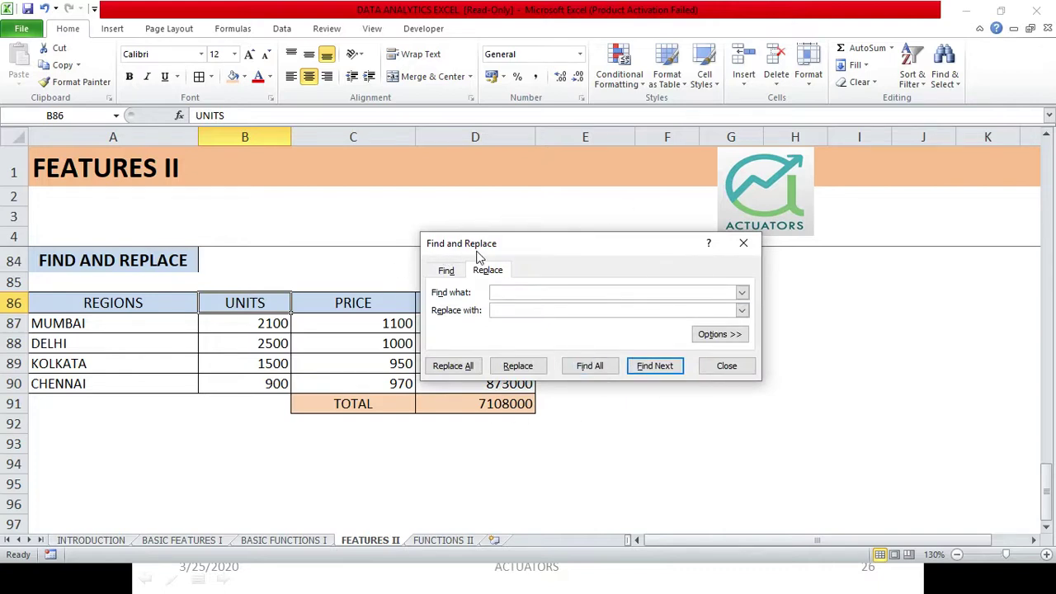
pyautogui.click(451, 273)
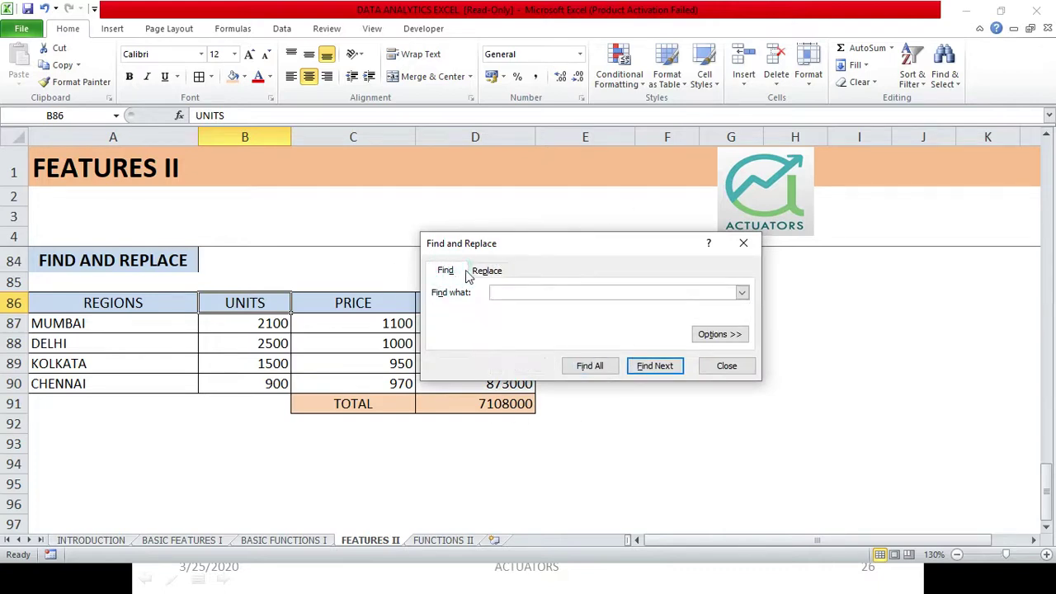
pyautogui.click(485, 270)
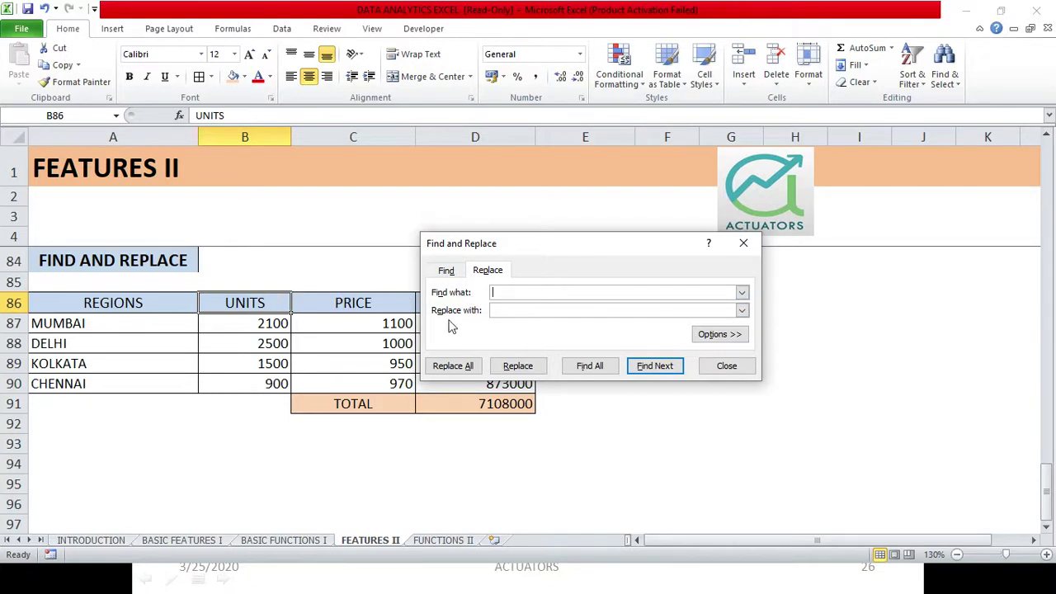
pyautogui.click(272, 302)
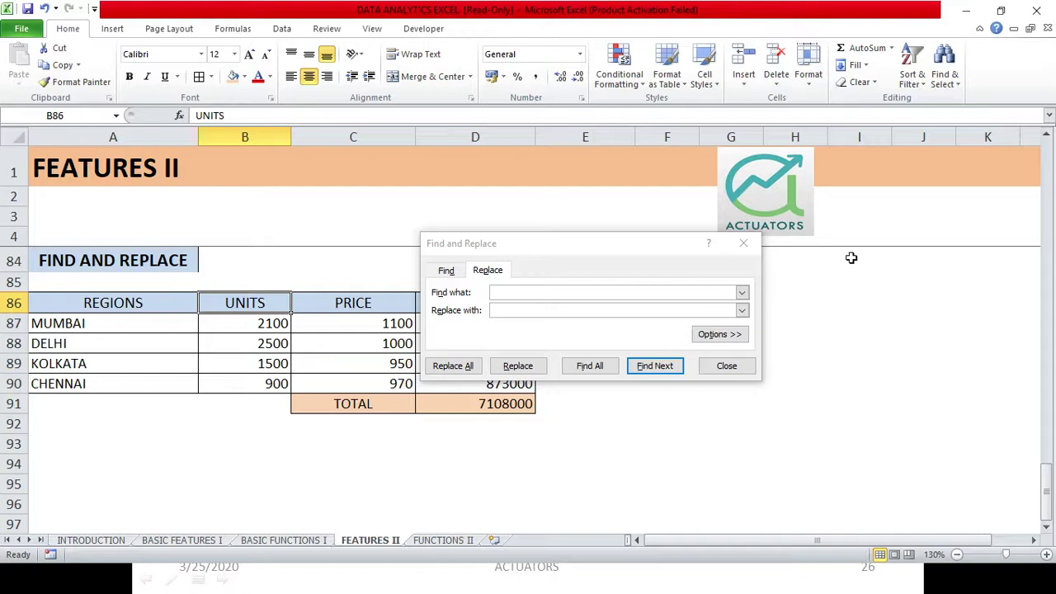
pyautogui.click(740, 292)
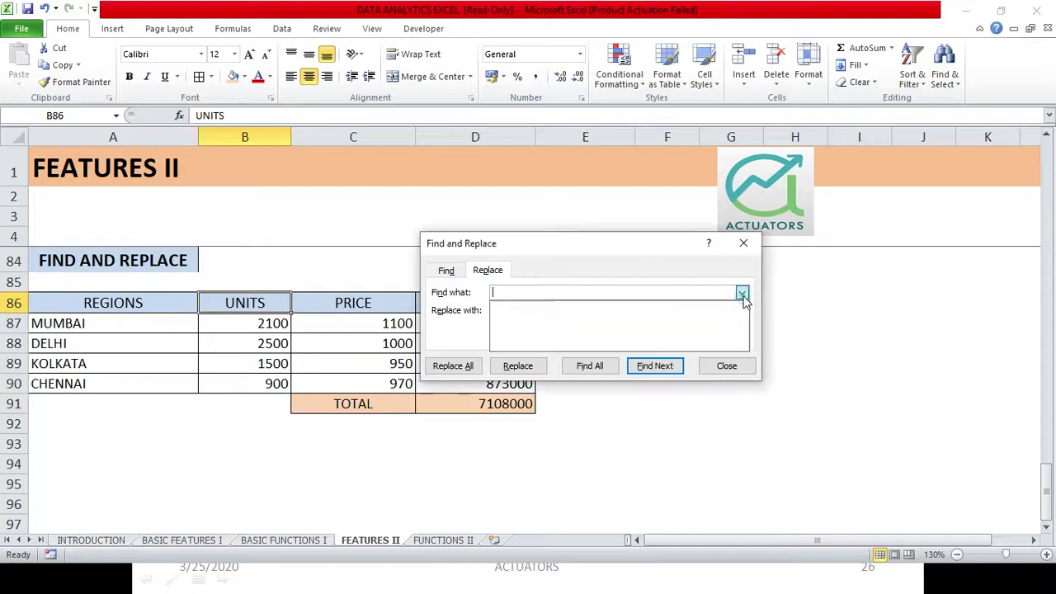
pyautogui.click(547, 292)
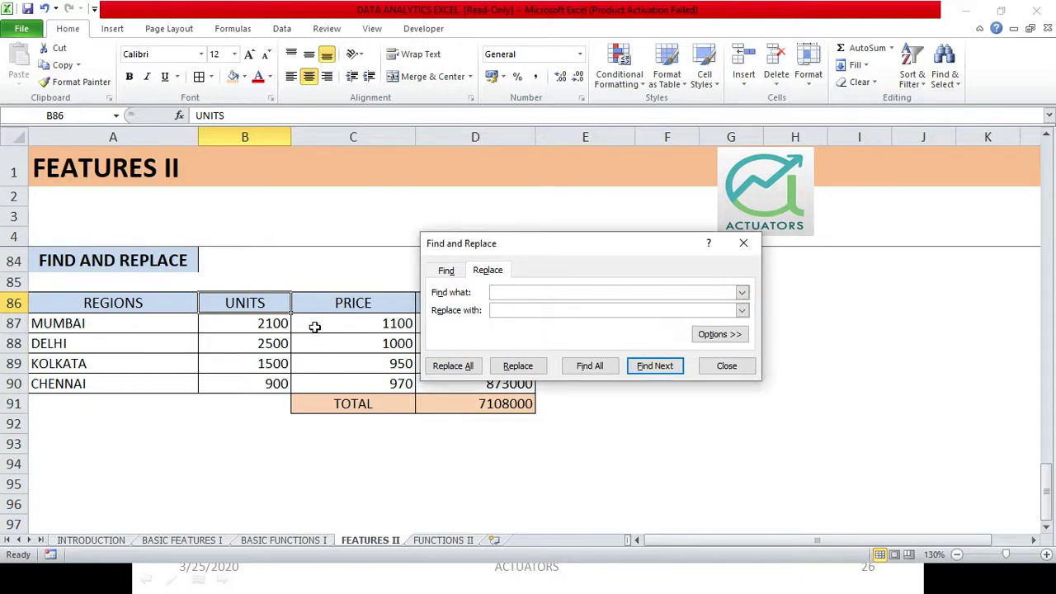
pyautogui.write('UNITS')
pyautogui.click(523, 310)
pyautogui.write('QU')
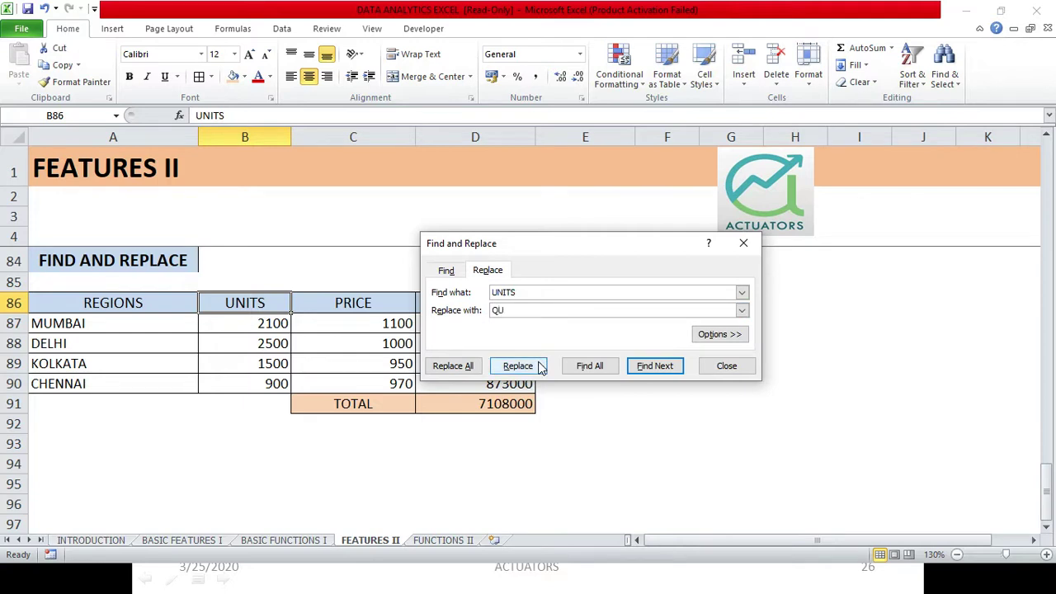
pyautogui.write('ANTITY')
# - Expand the Find and Replace options, try the Workbook scope and set the scope back to Sheet
pyautogui.click(697, 336)
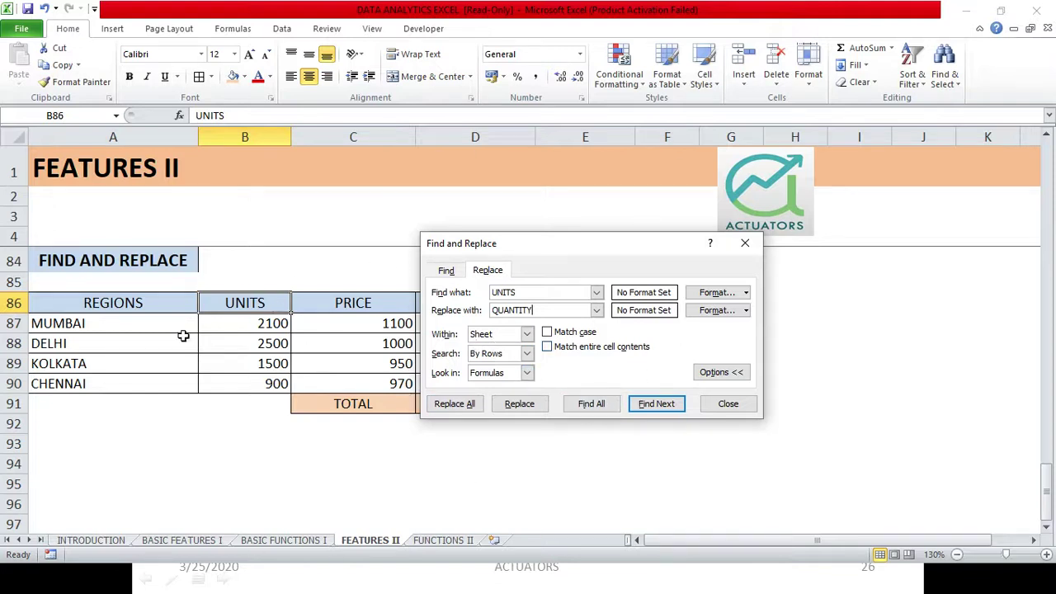
pyautogui.click(526, 334)
pyautogui.click(520, 358)
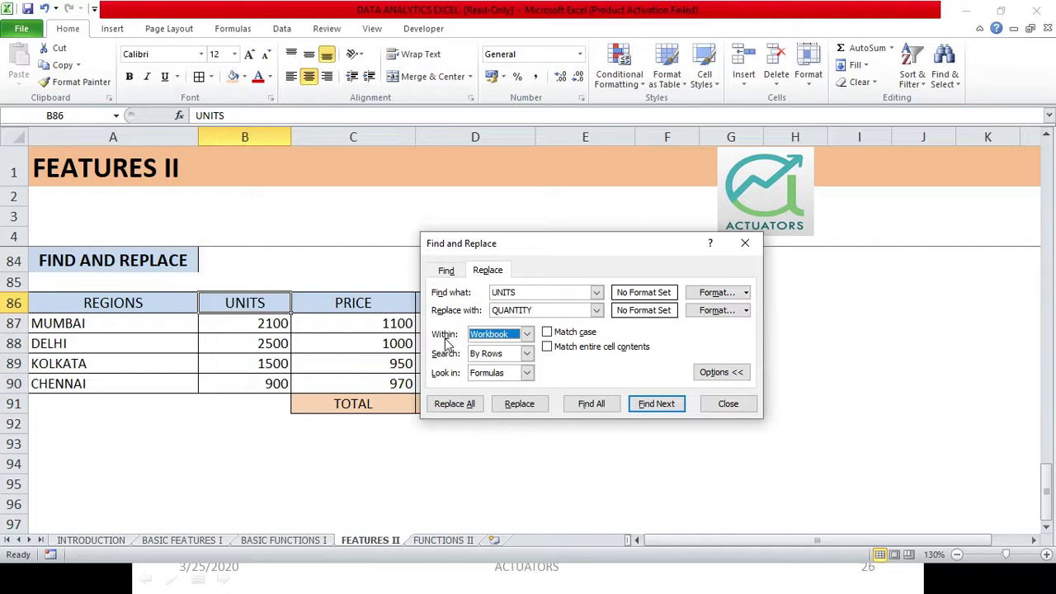
pyautogui.click(526, 334)
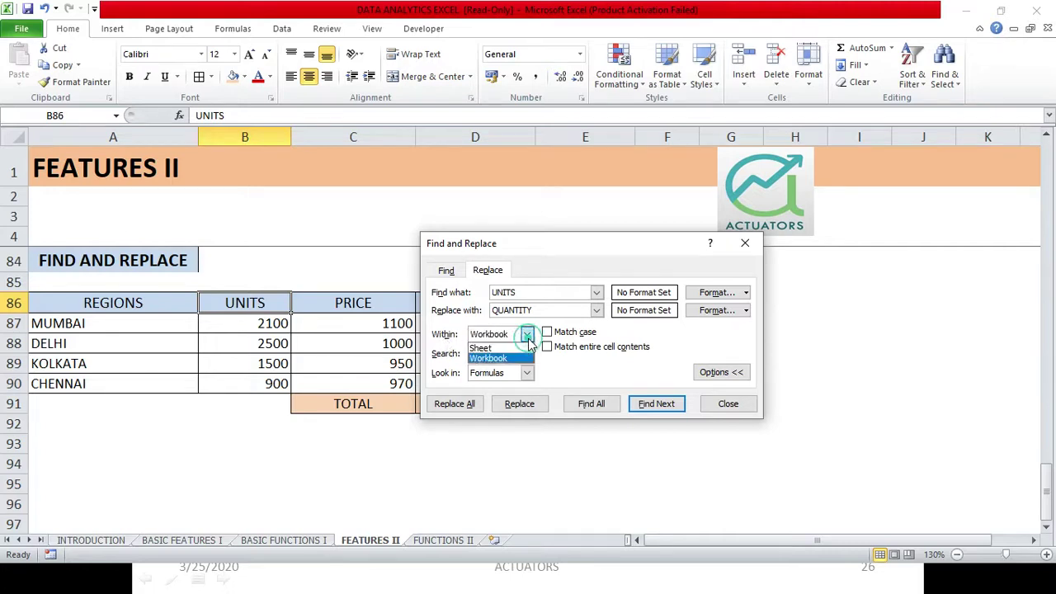
pyautogui.click(501, 349)
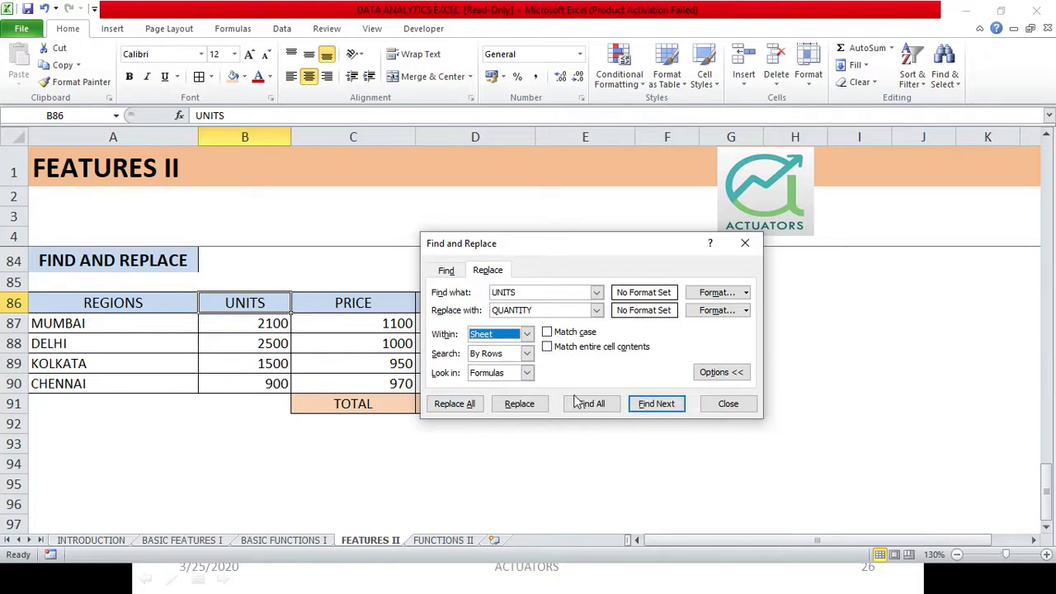
# - Replace all occurrences of UNITS with QUANTITY in the sheet and close Find and Replace
pyautogui.click(466, 405)
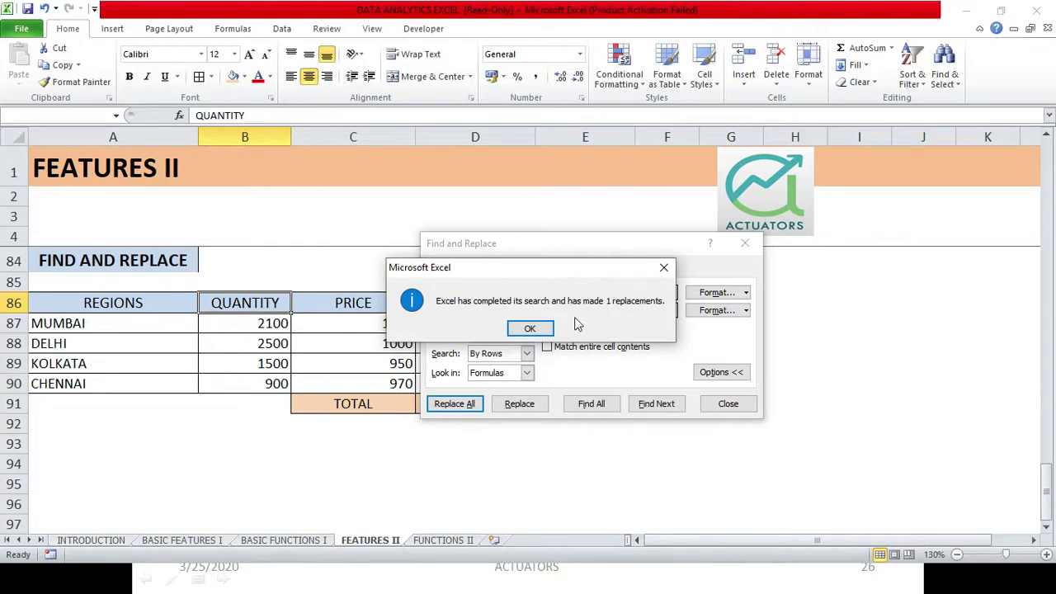
pyautogui.click(532, 327)
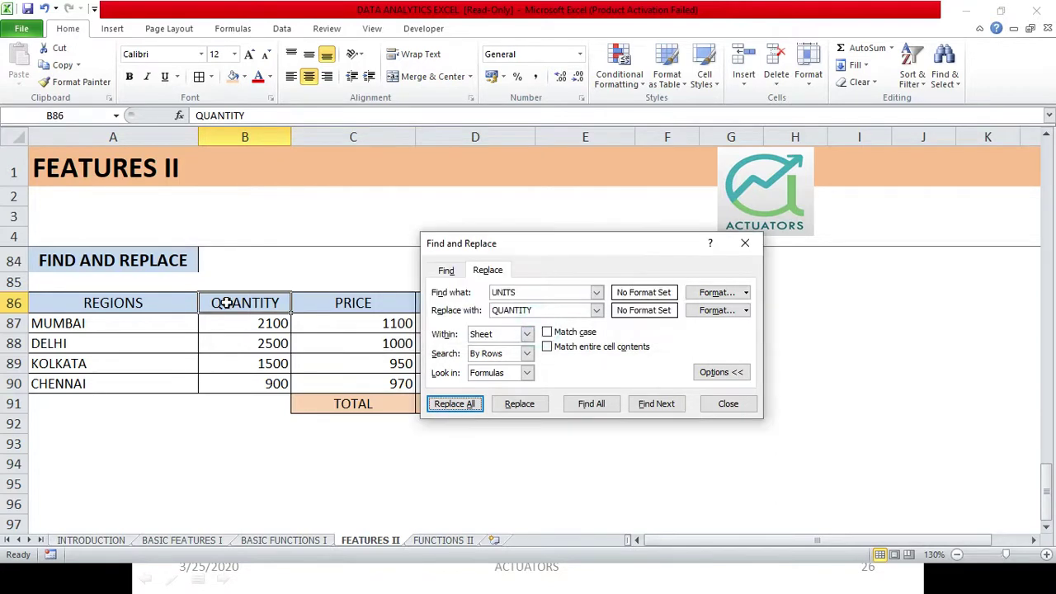
pyautogui.click(716, 410)
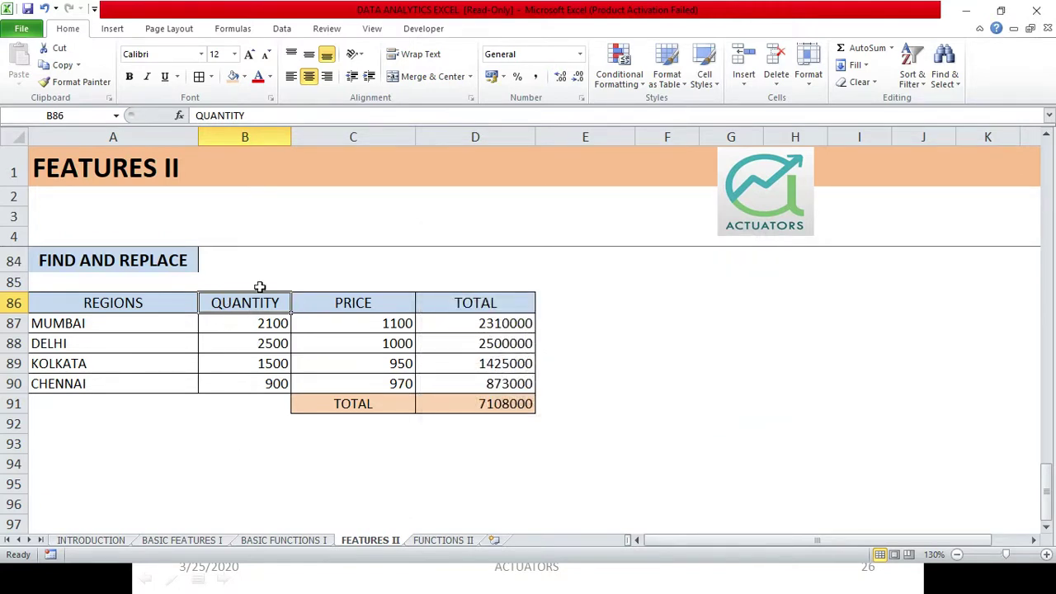
pyautogui.hotkey('alt', 'Tab')
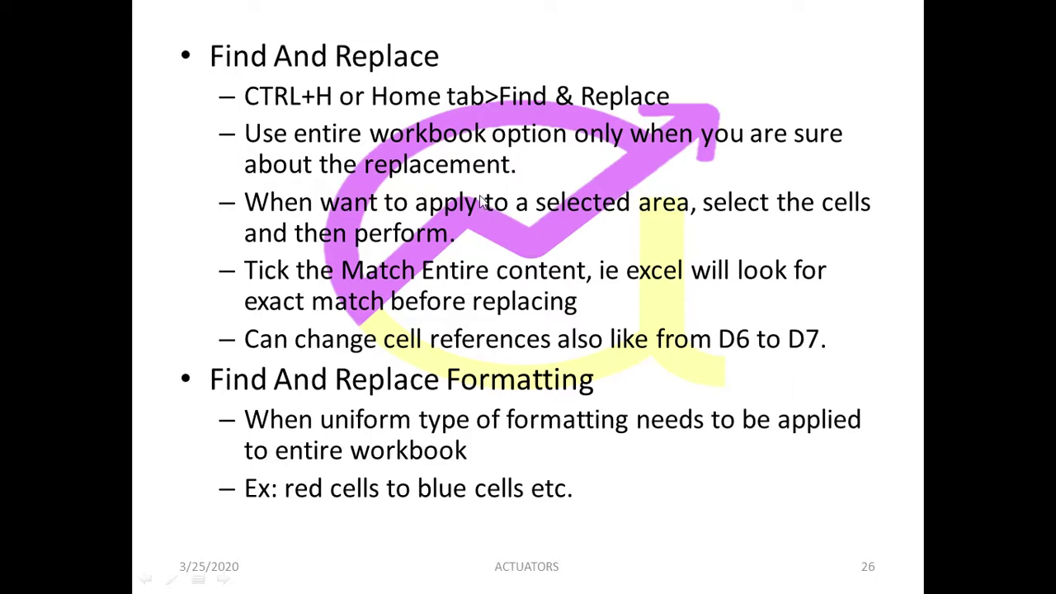
pyautogui.hotkey('alt', 'Tab')
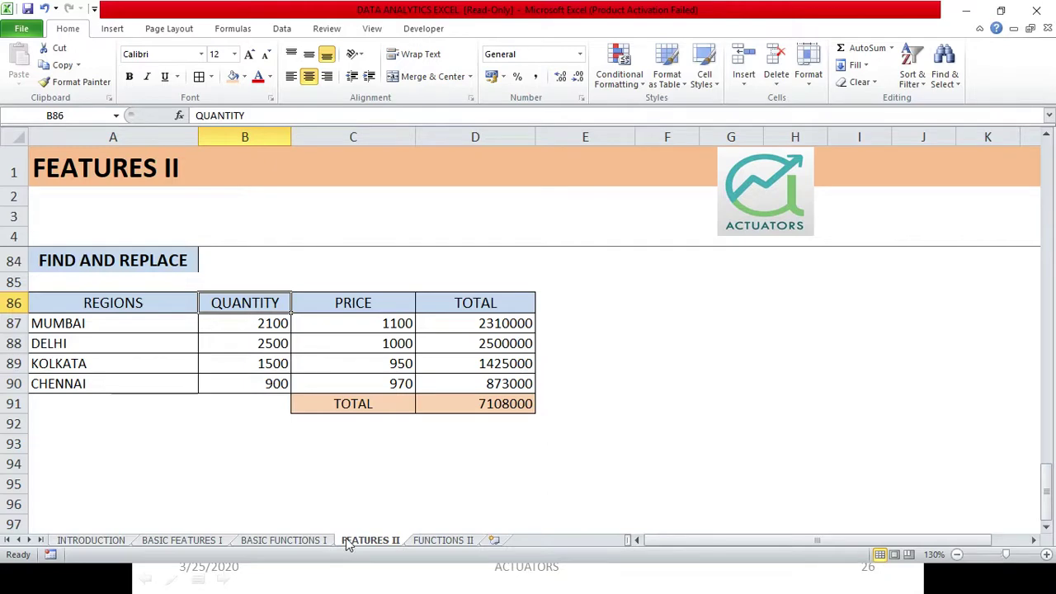
pyautogui.hotkey('alt', 'Tab')
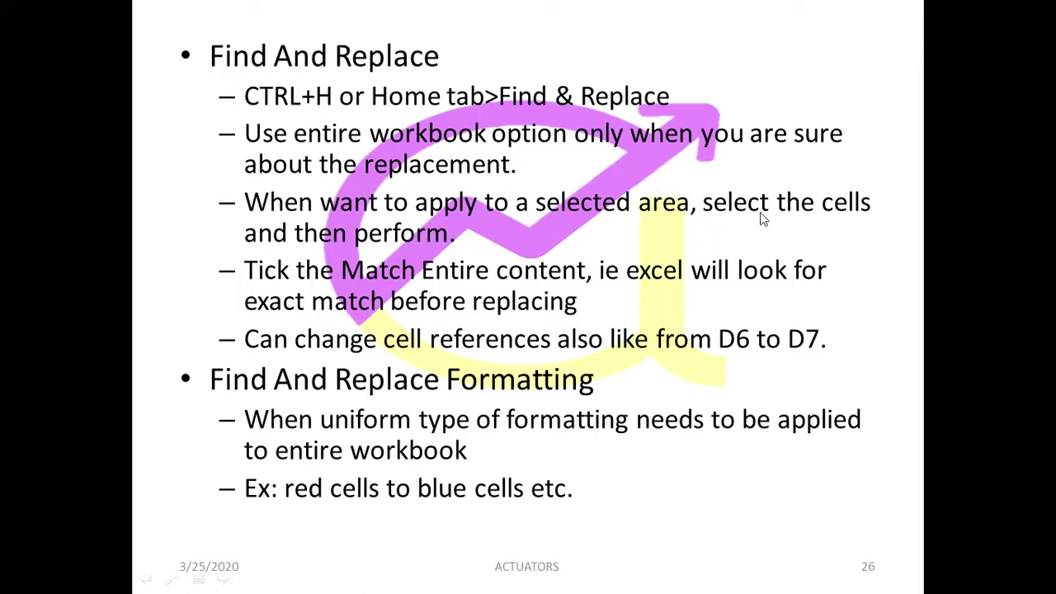
pyautogui.hotkey('alt', 'Tab')
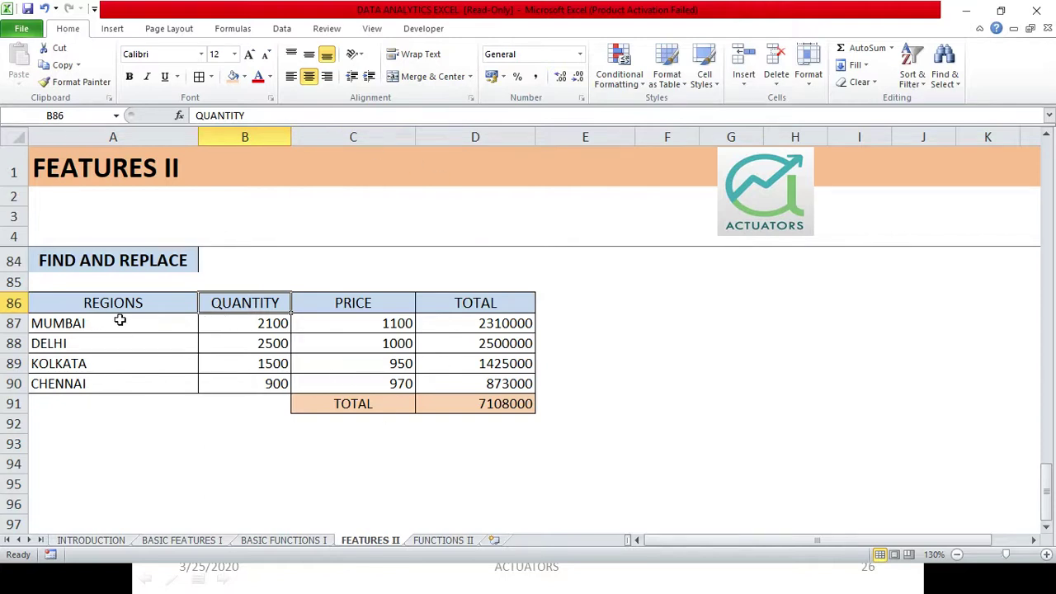
# - With the table A86:D91 selected, enter PRICE as the search text and AMOUNT as the replacement, and close Find and Replace without replacing
pyautogui.moveTo(85, 303); pyautogui.dragTo(519, 413)
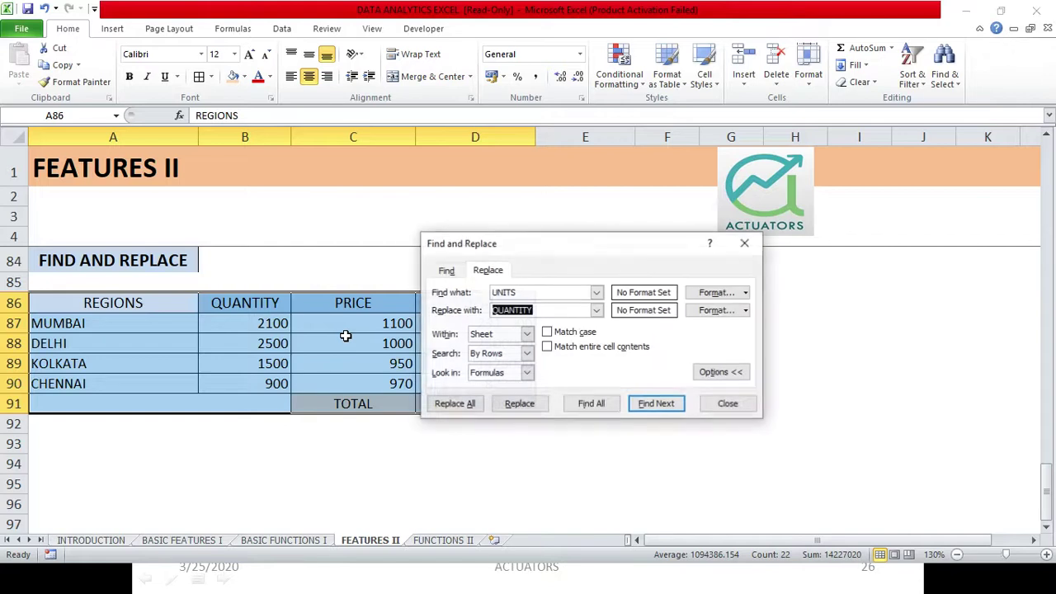
pyautogui.moveTo(558, 247); pyautogui.dragTo(648, 249)
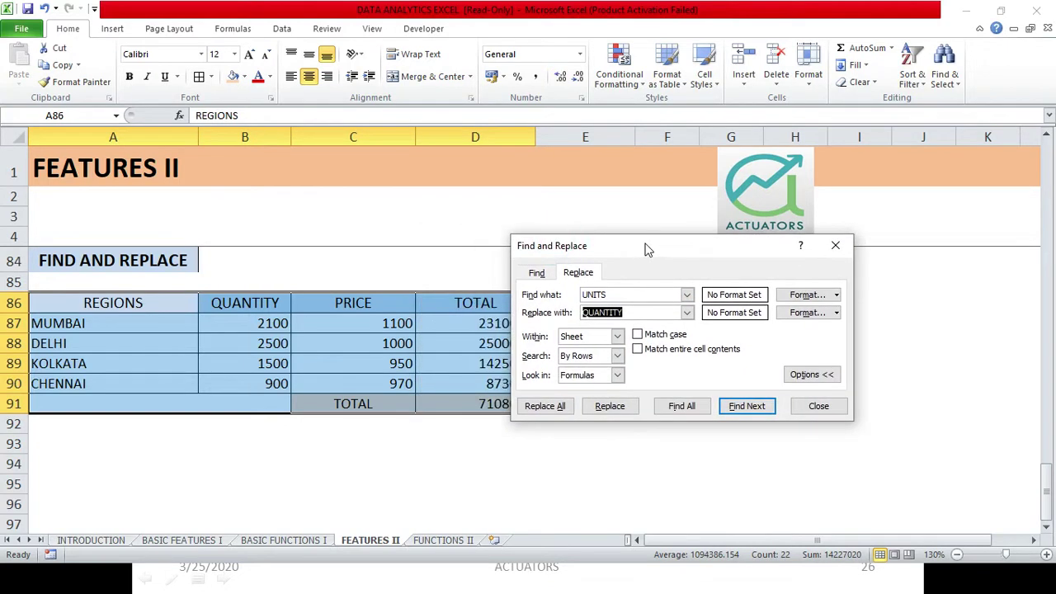
pyautogui.doubleClick(627, 295)
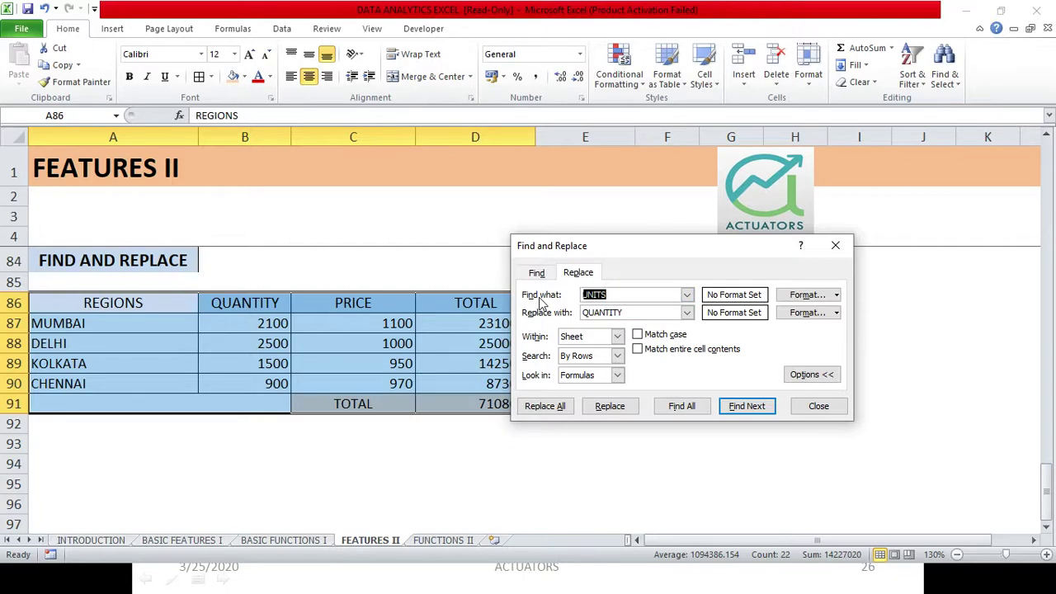
pyautogui.write('PRICE')
pyautogui.moveTo(641, 308); pyautogui.dragTo(541, 322)
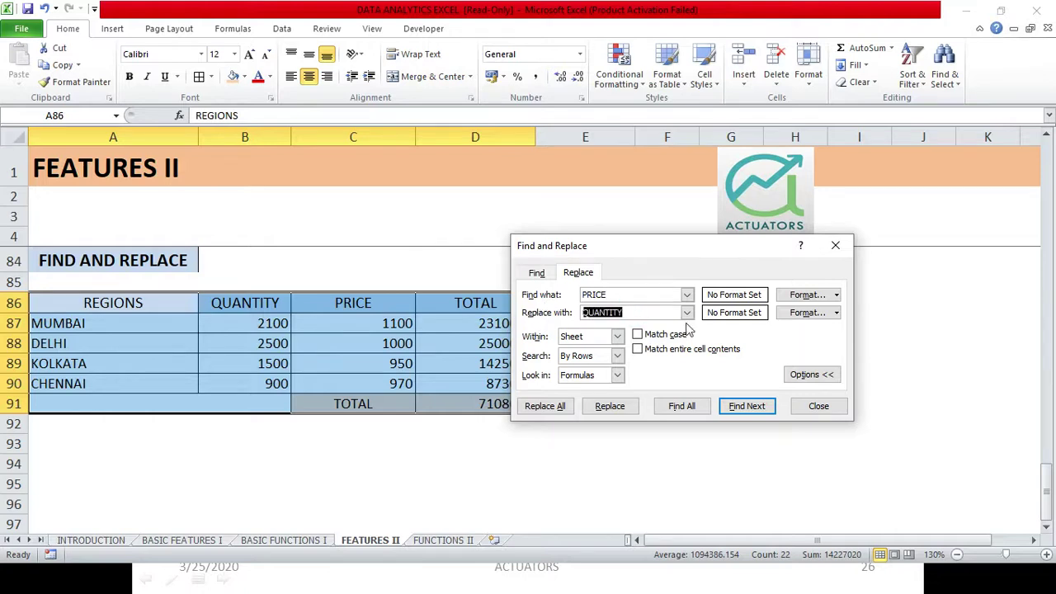
pyautogui.write('AMI')
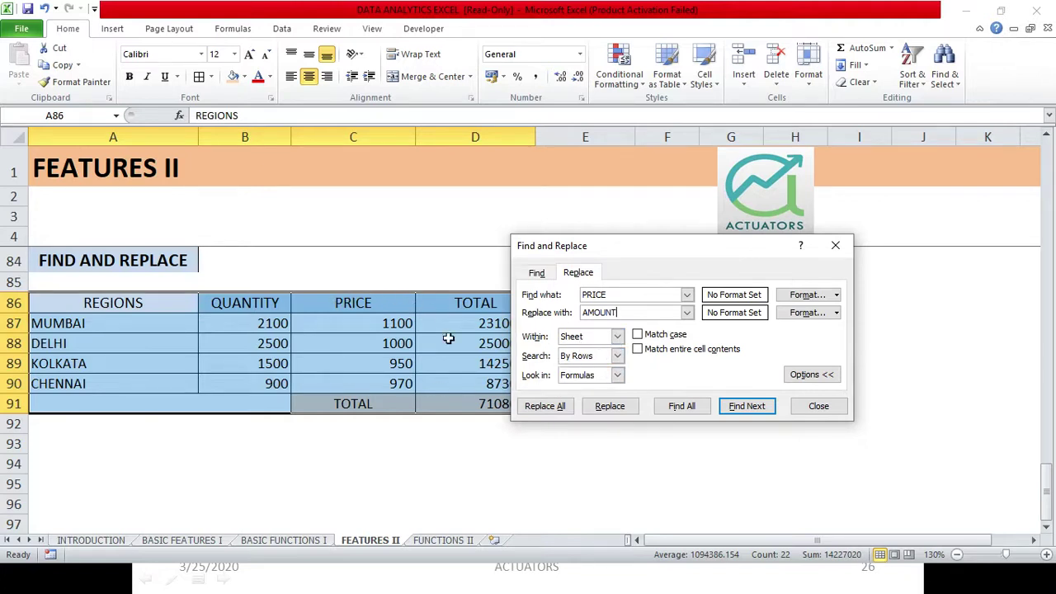
pyautogui.click(836, 254)
# - Enter PRICE in cell F89, outside the table
pyautogui.click(668, 359)
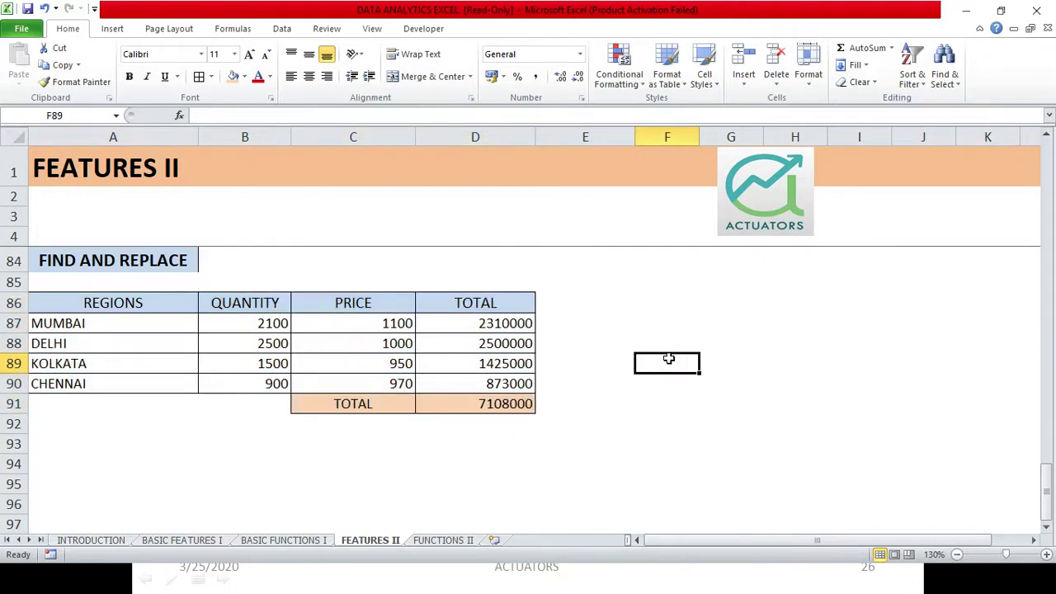
pyautogui.write('PR')
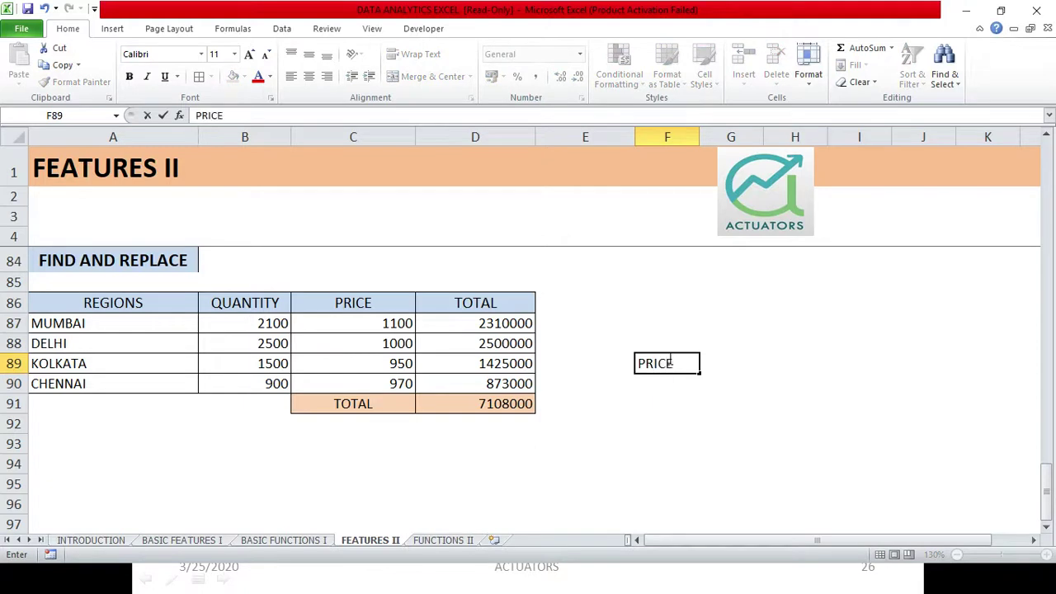
pyautogui.write('ICE')
pyautogui.press('Return')
# - Replace all occurrences of PRICE with AMOUNT only within the selected table A86:D91, and close Find and Replace
pyautogui.moveTo(144, 308); pyautogui.dragTo(444, 404)
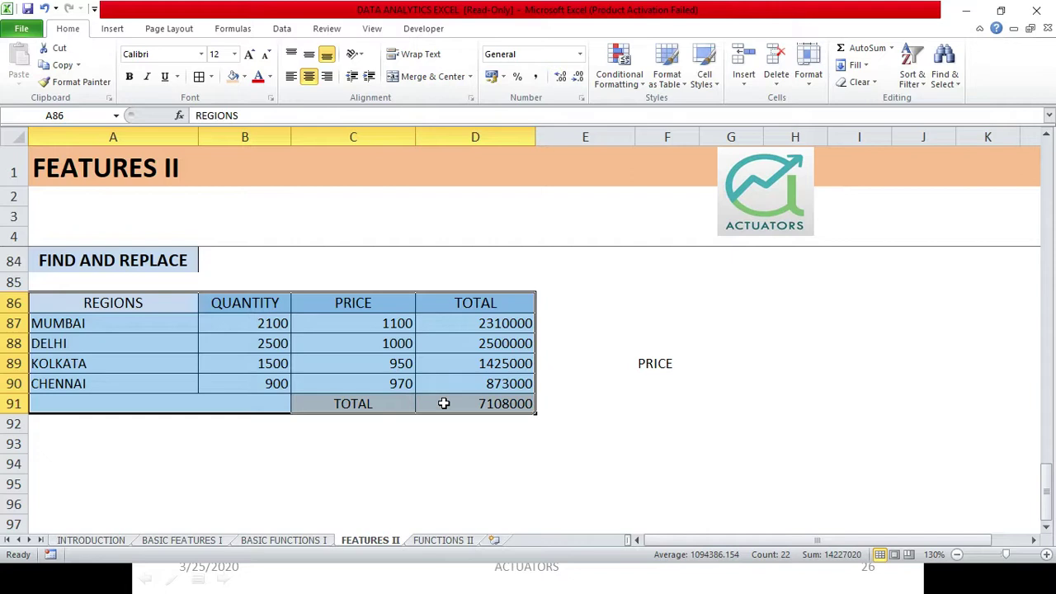
pyautogui.hotkey('ctrl', 'h')
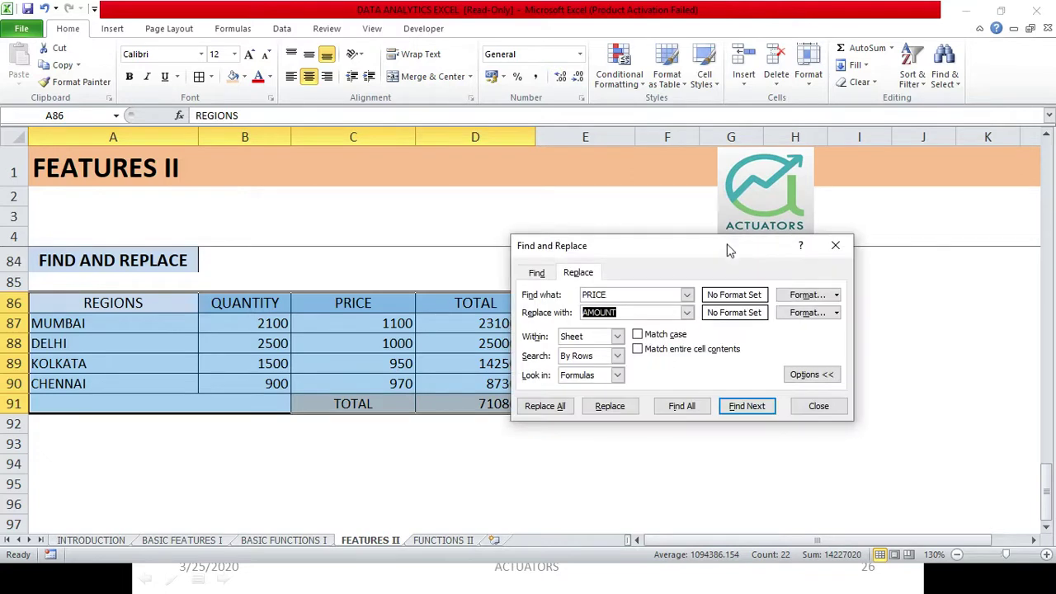
pyautogui.moveTo(691, 248); pyautogui.dragTo(833, 172)
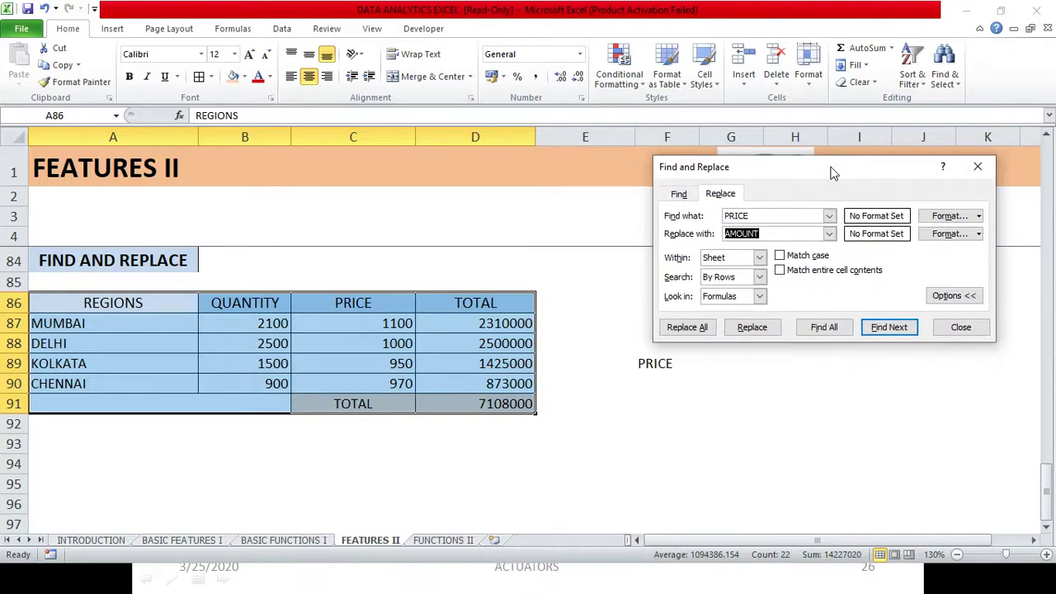
pyautogui.click(753, 217)
pyautogui.click(764, 234)
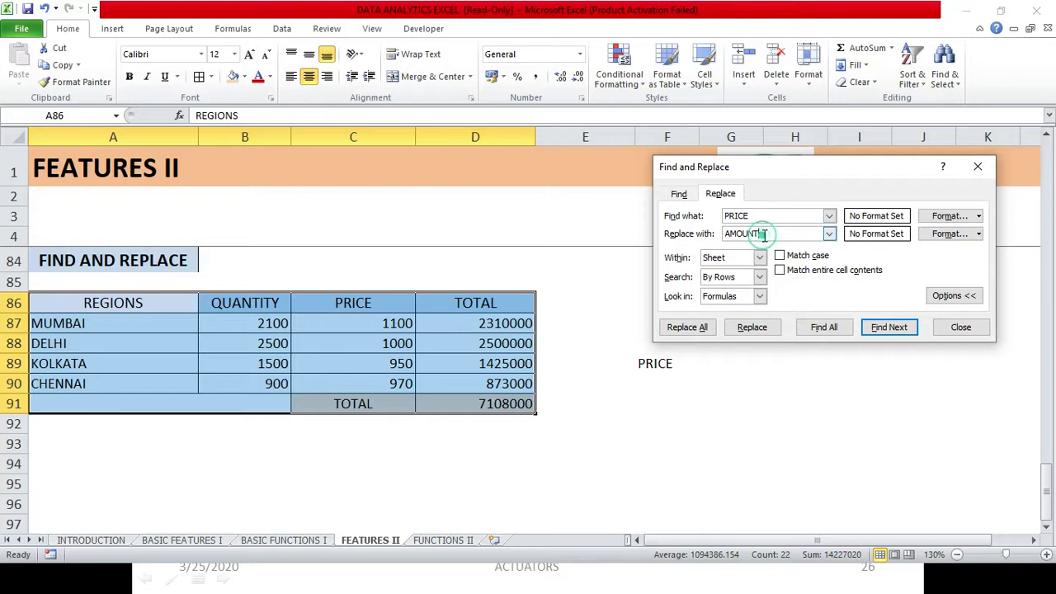
pyautogui.click(736, 329)
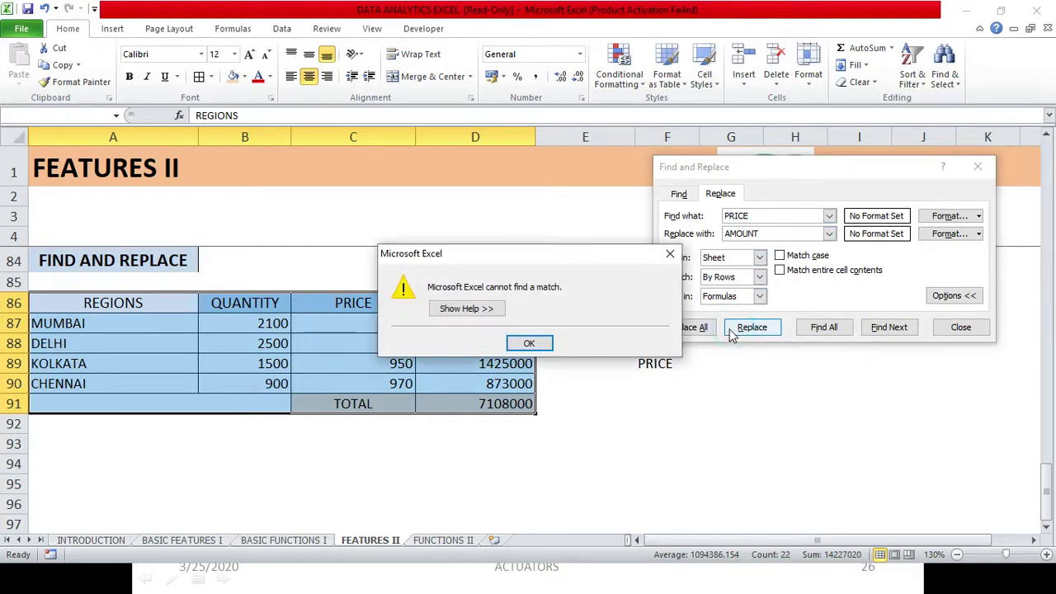
pyautogui.click(670, 256)
pyautogui.click(690, 327)
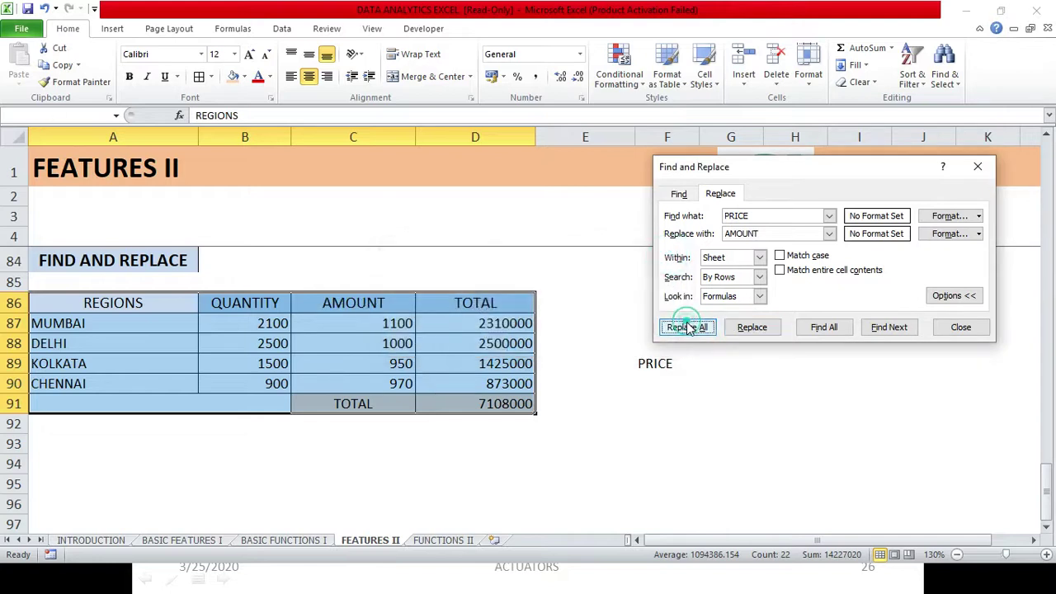
pyautogui.click(664, 267)
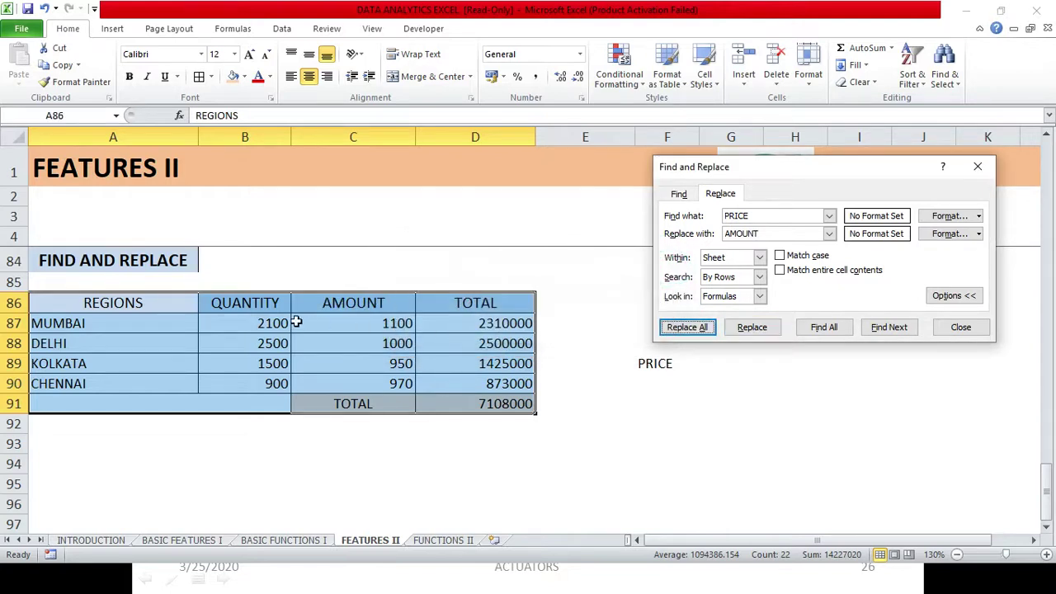
pyautogui.click(978, 168)
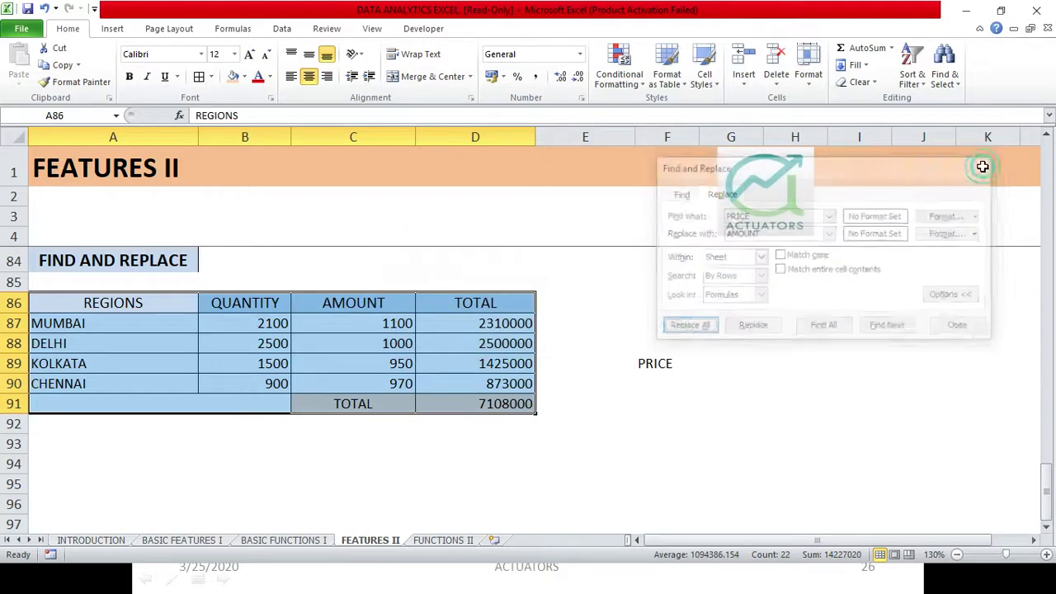
# - Change the header in cell C86 back to PRICE
pyautogui.click(368, 302)
pyautogui.write('PRICE')
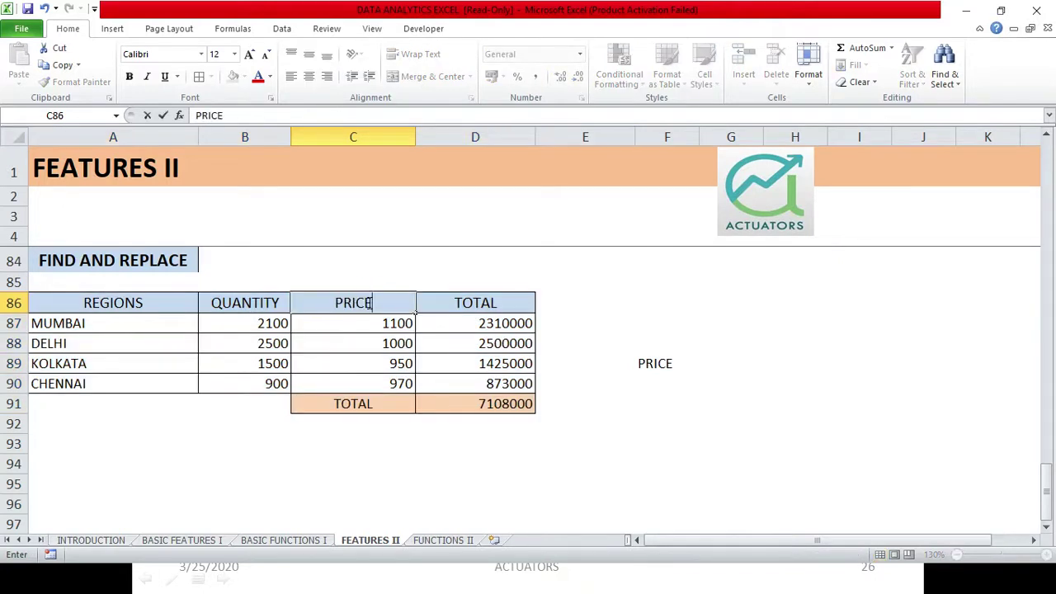
pyautogui.press('Return')
# - Replace all occurrences of PRICE with AMOUNT within the selected table A86:D91, and close Find and Replace
pyautogui.moveTo(193, 293); pyautogui.dragTo(523, 408)
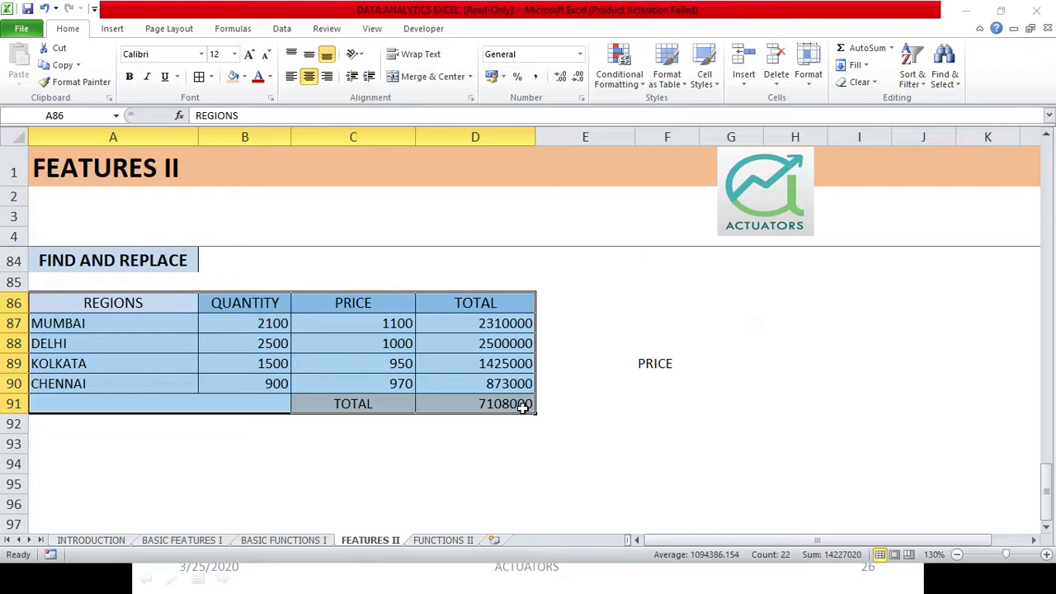
pyautogui.hotkey('ctrl', 'h')
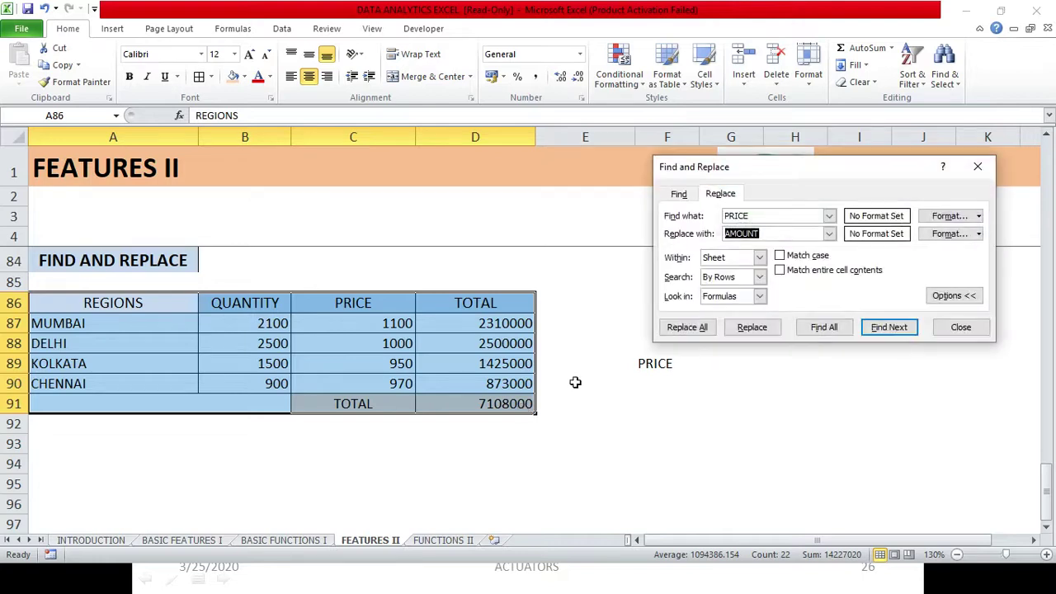
pyautogui.click(764, 233)
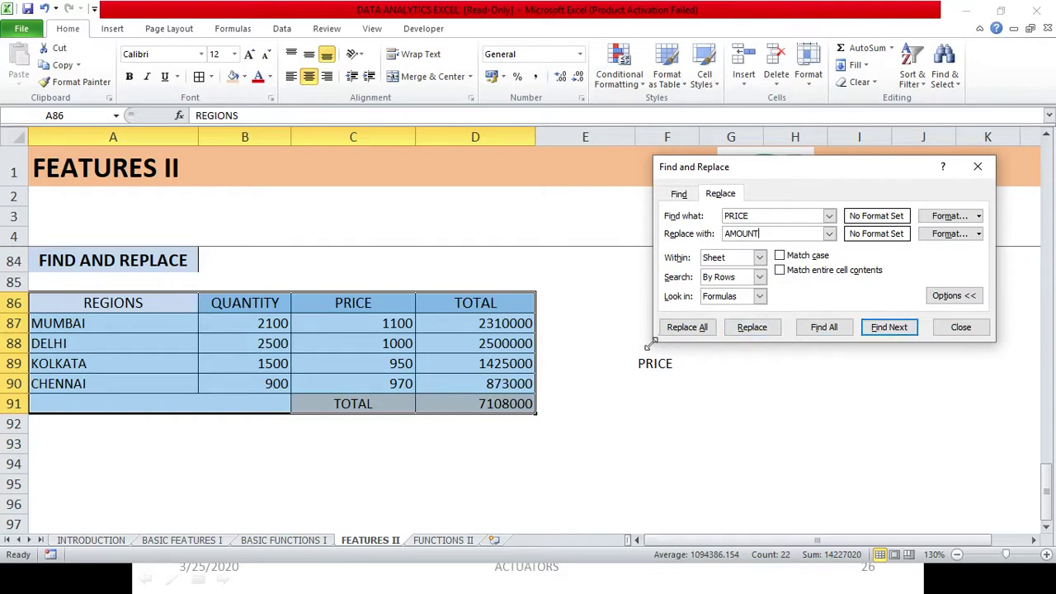
pyautogui.click(687, 327)
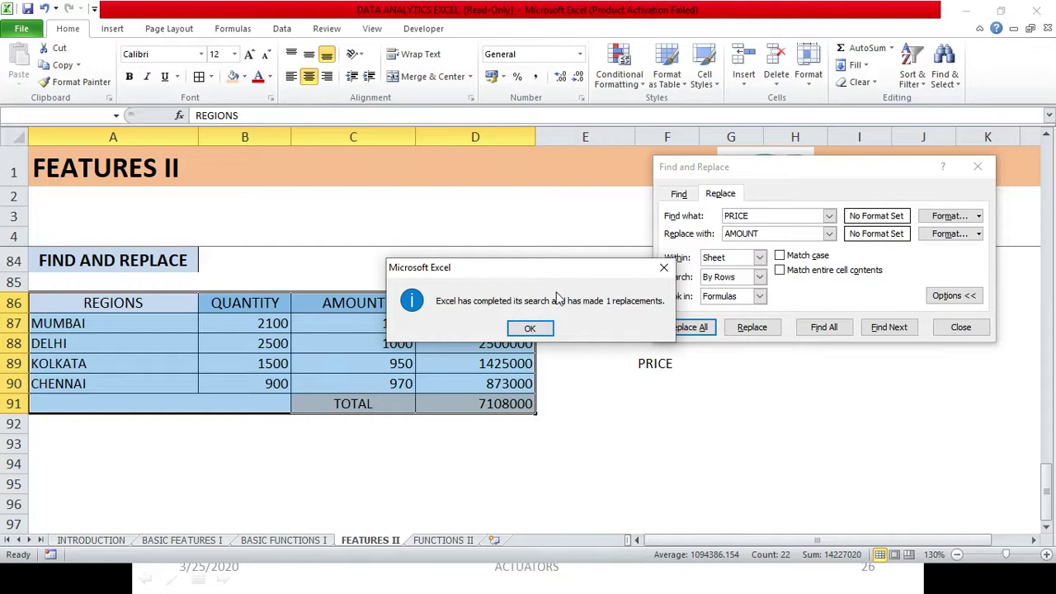
pyautogui.click(530, 329)
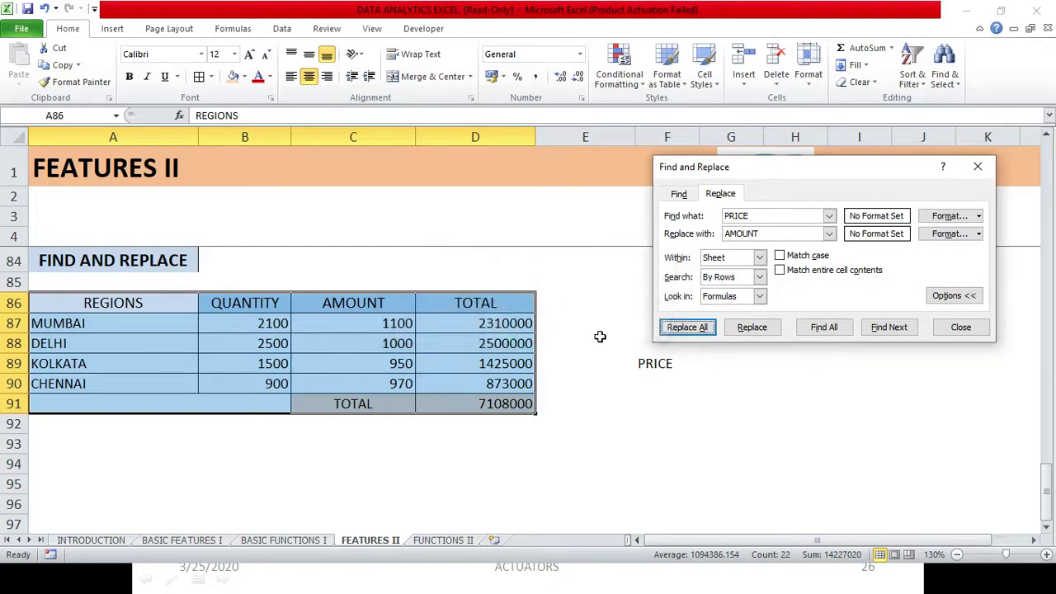
pyautogui.click(993, 173)
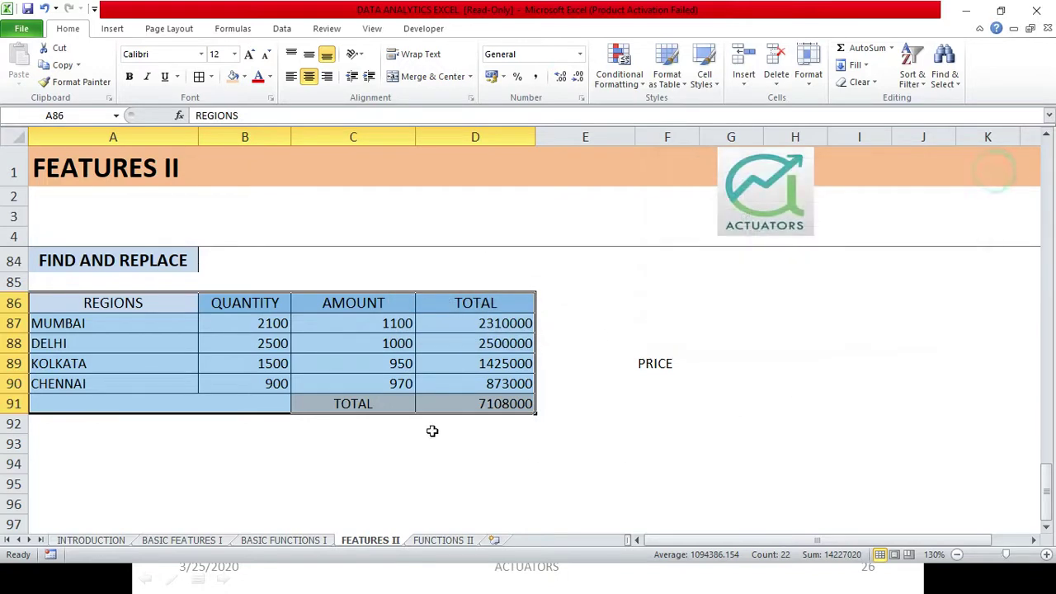
# - Compare the table header in C86 with cell F89 outside the table, and review the Find And Replace slide
pyautogui.click(386, 305)
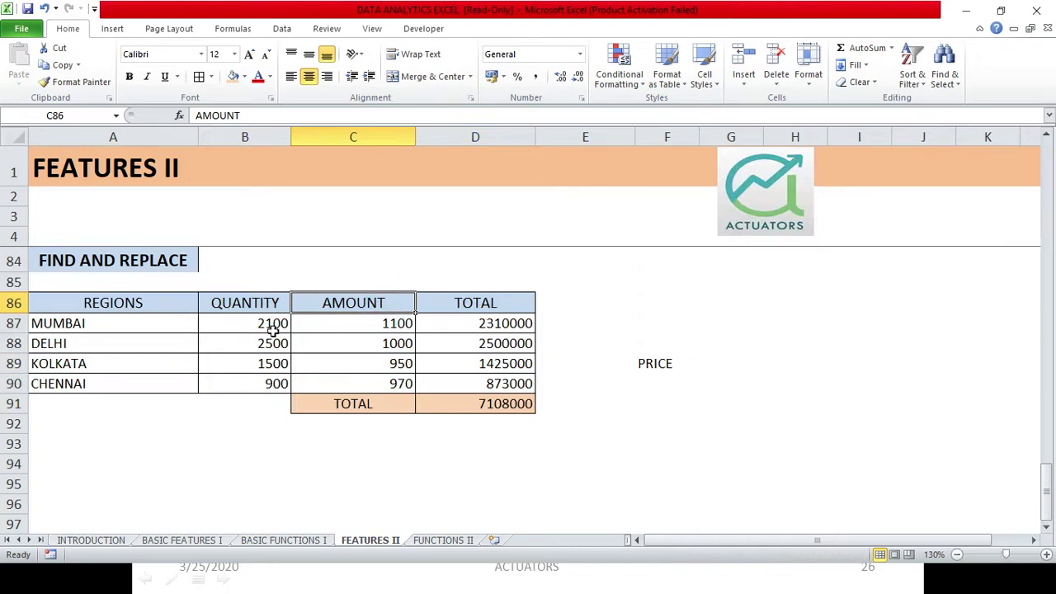
pyautogui.click(660, 363)
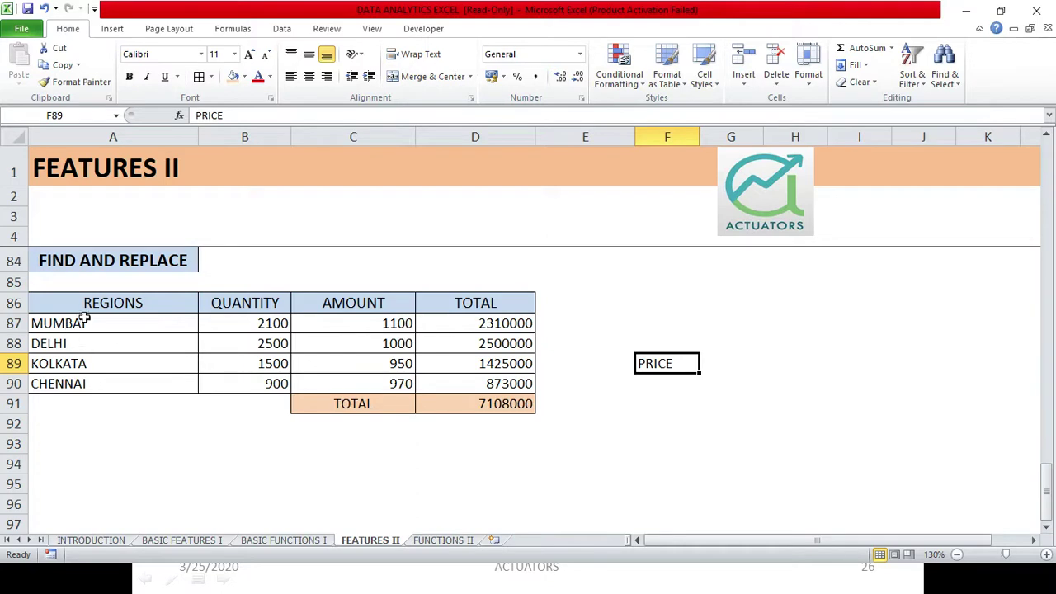
pyautogui.moveTo(103, 302); pyautogui.dragTo(467, 403)
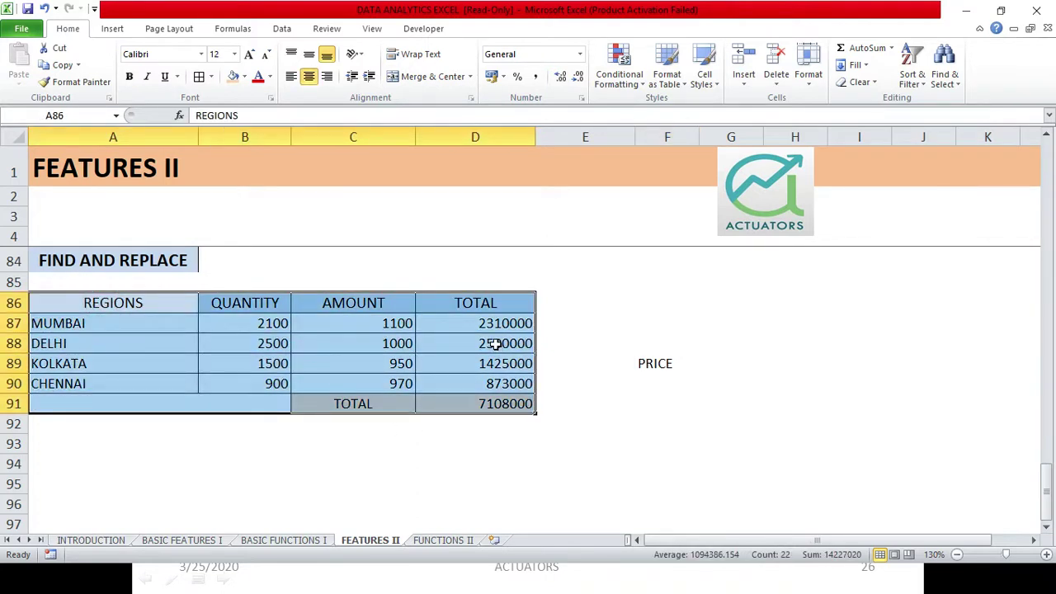
pyautogui.click(677, 340)
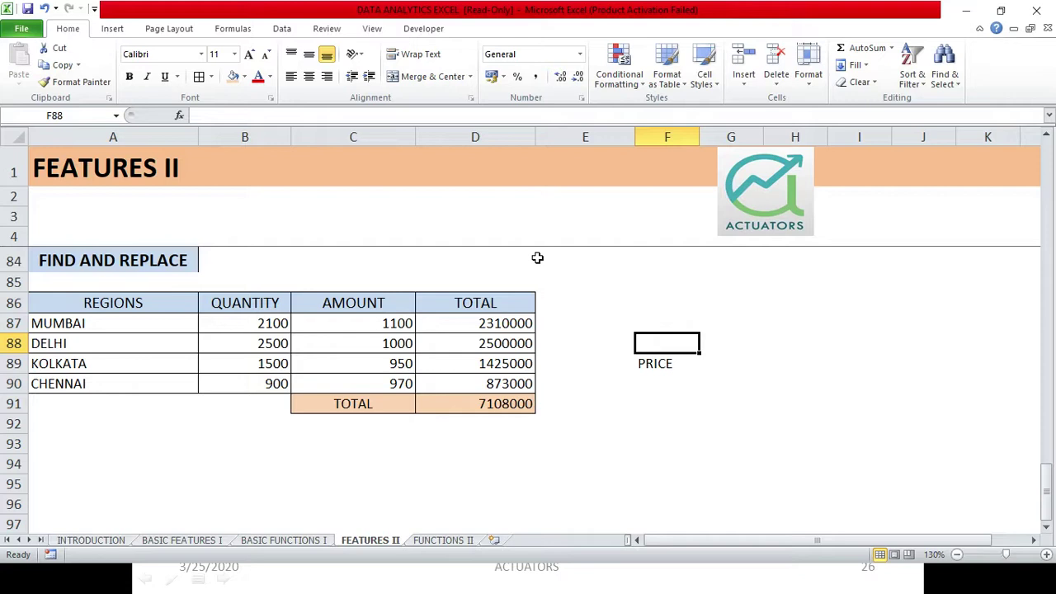
pyautogui.hotkey('alt', 'Tab')
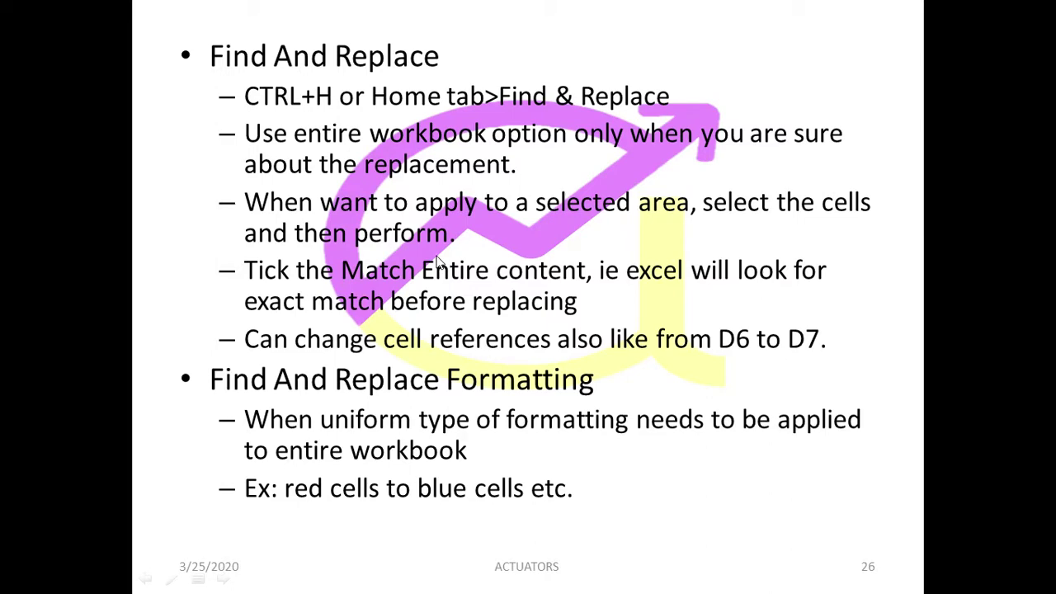
pyautogui.hotkey('alt', 'Tab')
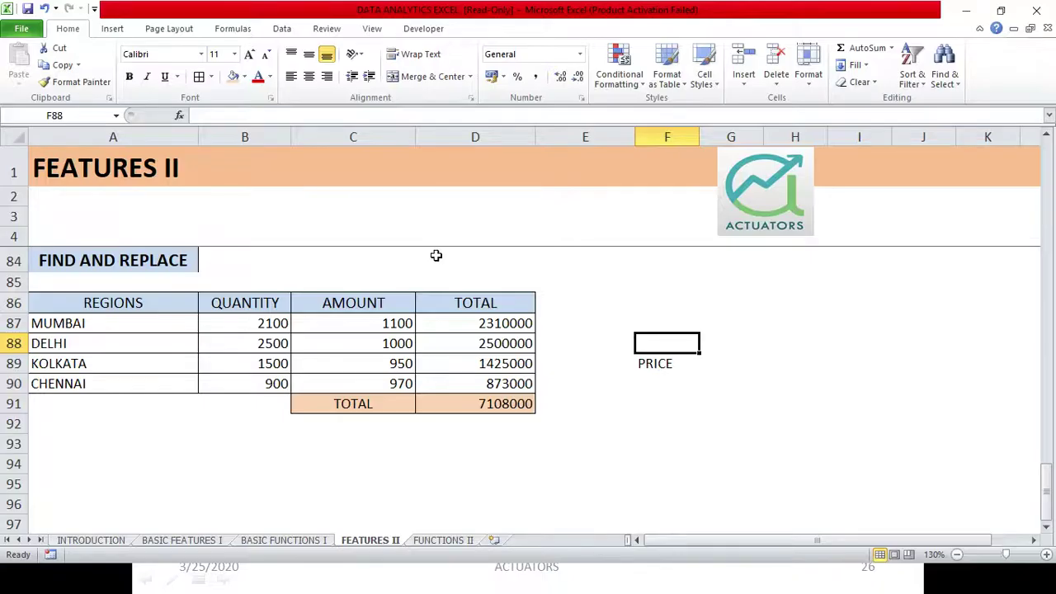
pyautogui.click(488, 427)
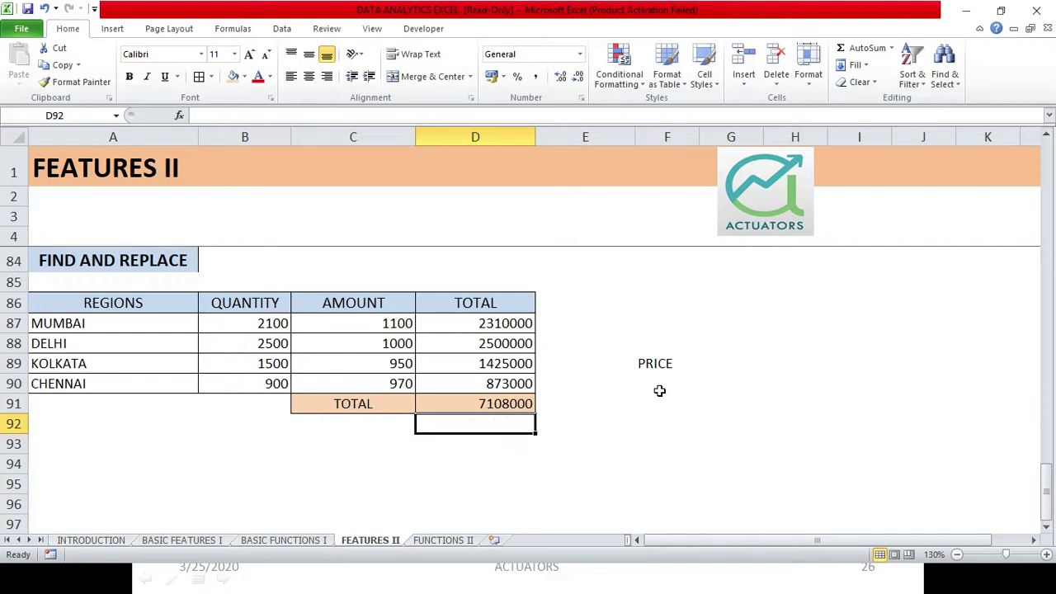
# - Enter 56 in cell C94 and 67 in cell C95, below the table
pyautogui.click(386, 460)
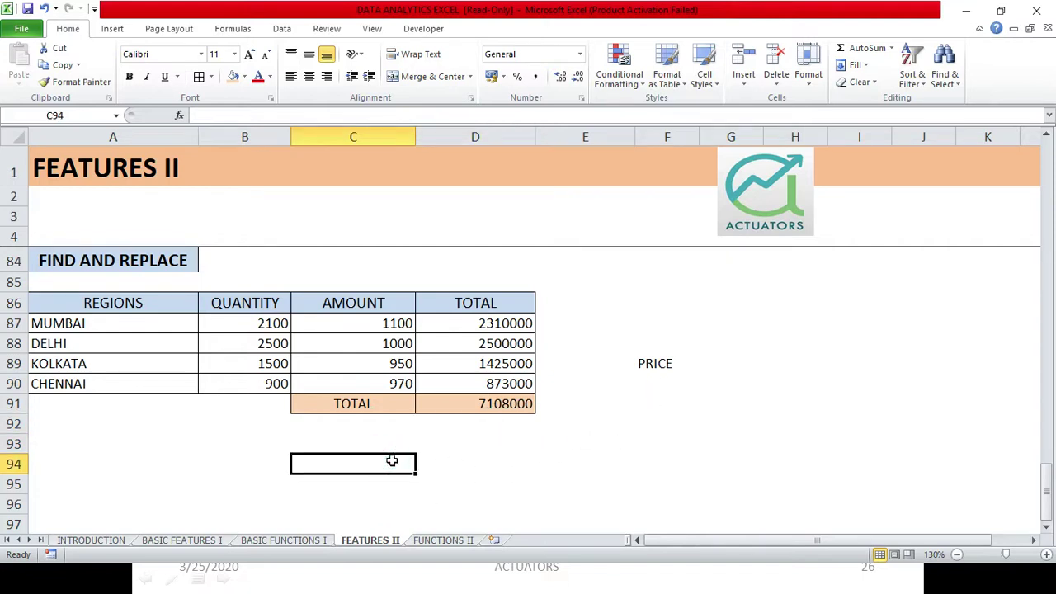
pyautogui.write('56')
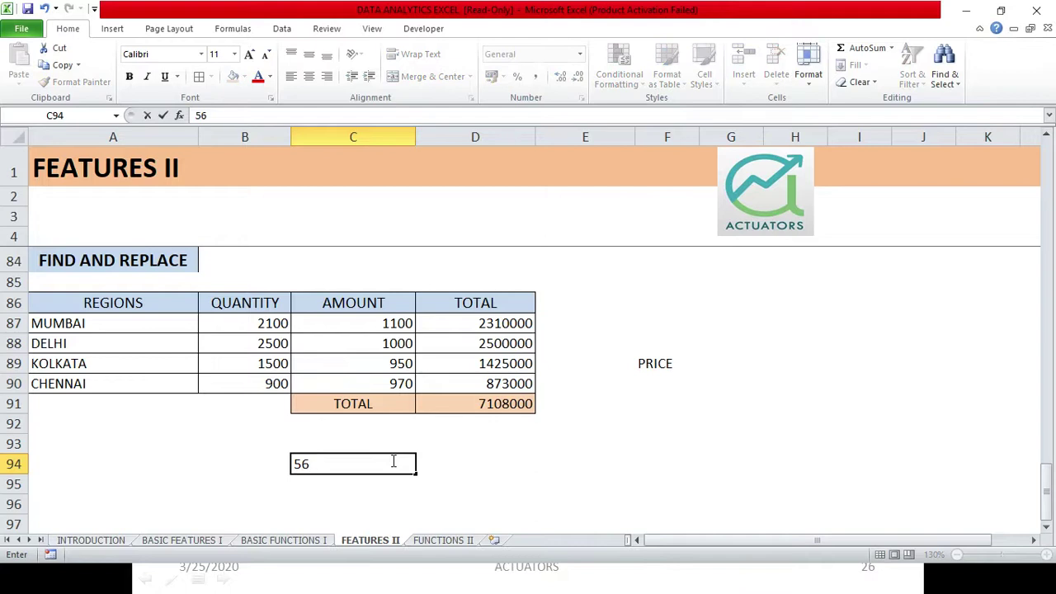
pyautogui.press('Return')
pyautogui.write('67')
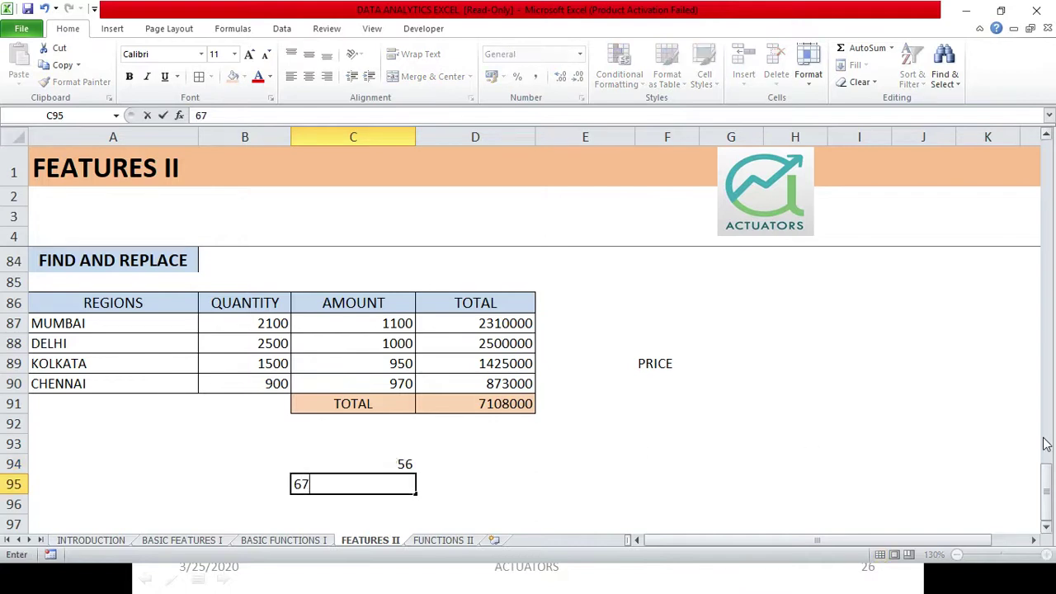
pyautogui.press('Return')
pyautogui.press('Return')
pyautogui.press('Return')
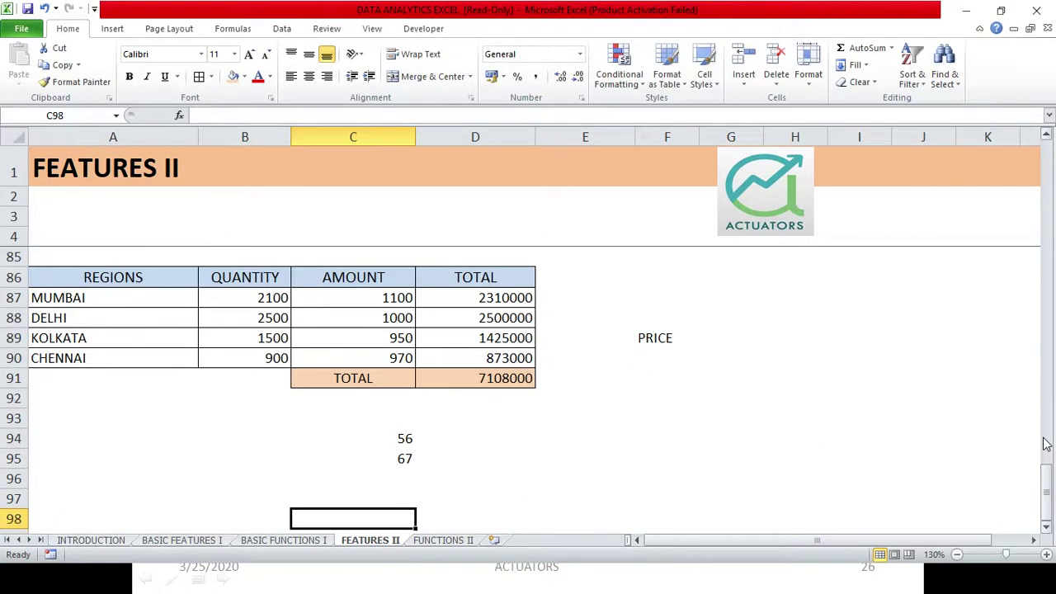
# - Enter the formula =C94+C95 in cell C96 and inspect its cell references
pyautogui.click(409, 466)
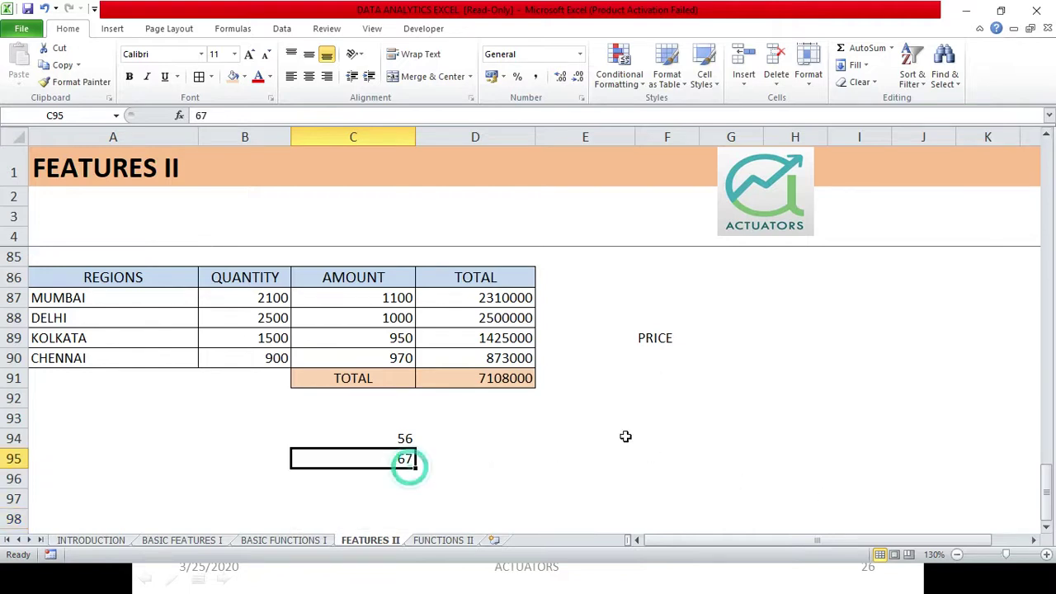
pyautogui.press('Return')
pyautogui.write('=')
pyautogui.press('Up')
pyautogui.press('Up')
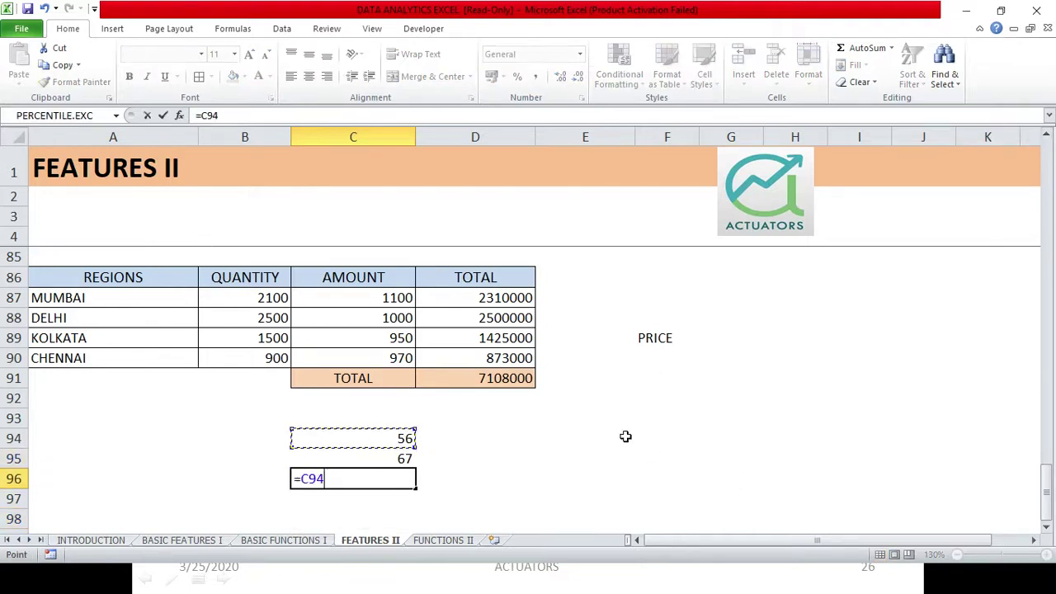
pyautogui.write('+')
pyautogui.press('Up')
pyautogui.press('Return')
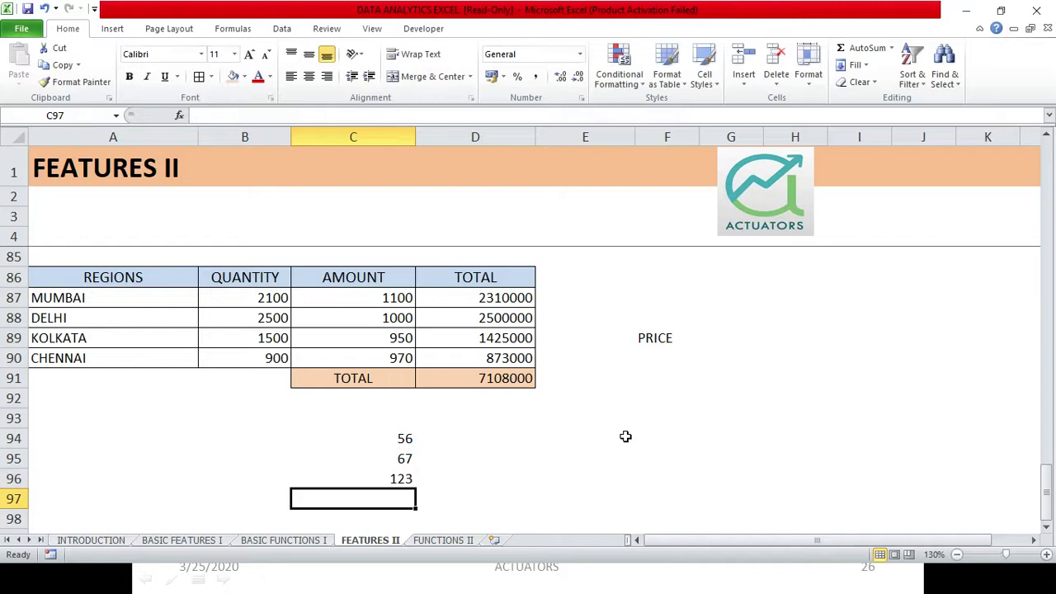
pyautogui.doubleClick(363, 479)
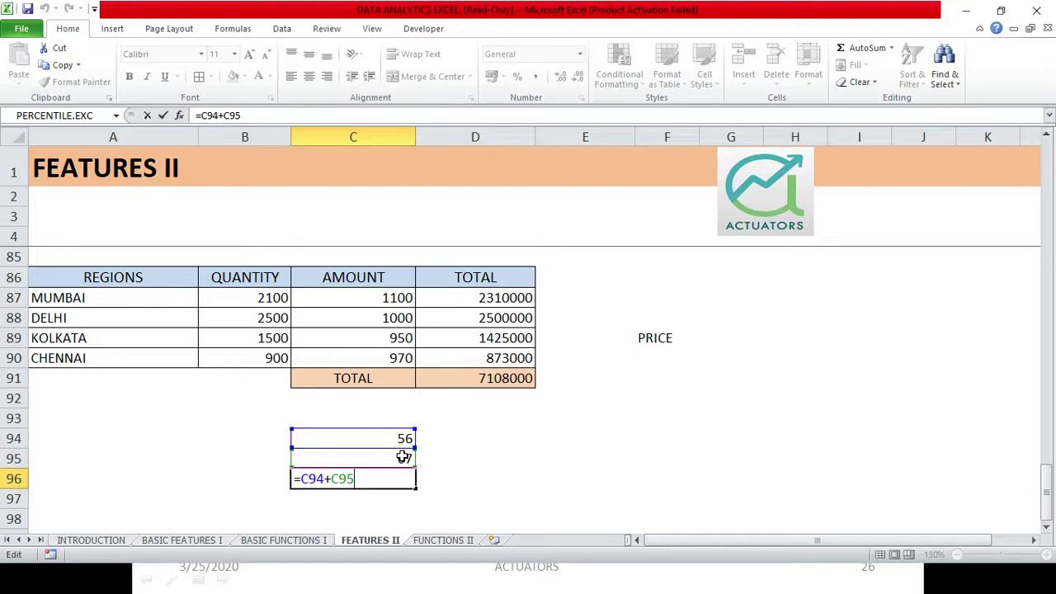
pyautogui.press('Return')
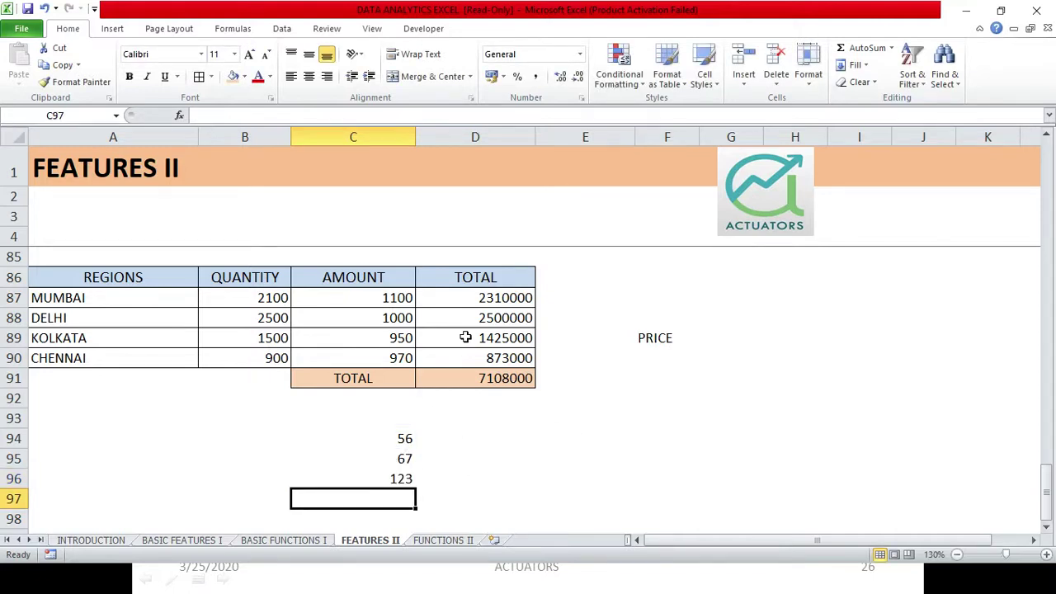
pyautogui.hotkey('ctrl', 'h')
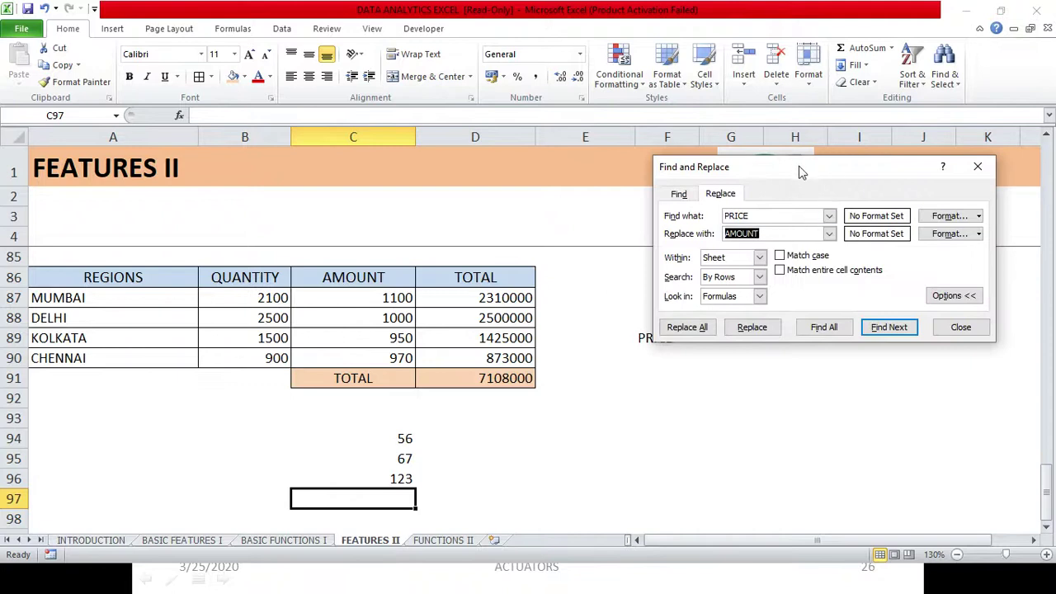
pyautogui.moveTo(799, 171); pyautogui.dragTo(651, 278)
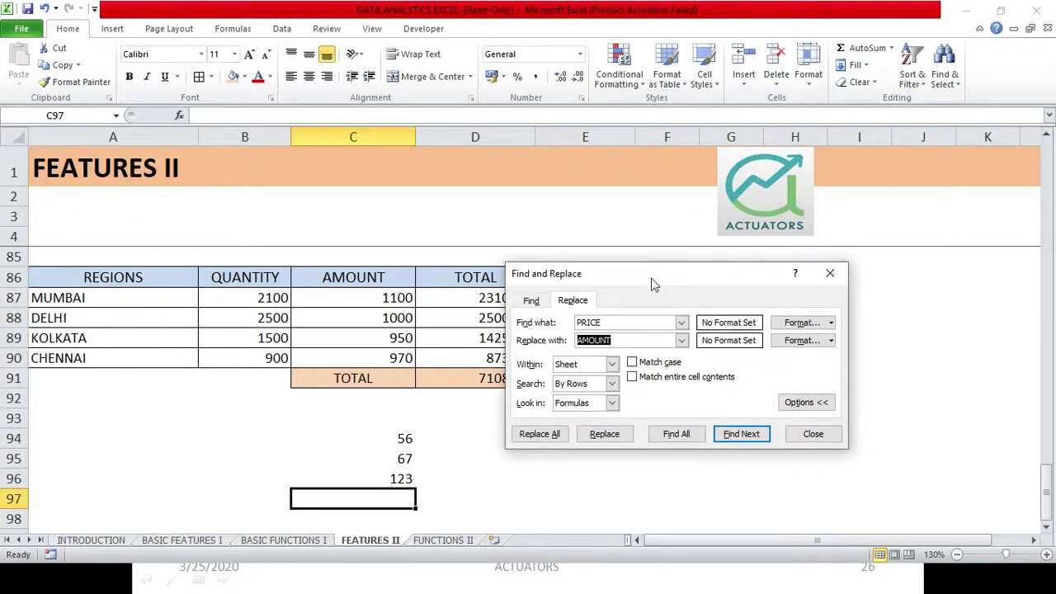
pyautogui.click(650, 323)
pyautogui.click(813, 433)
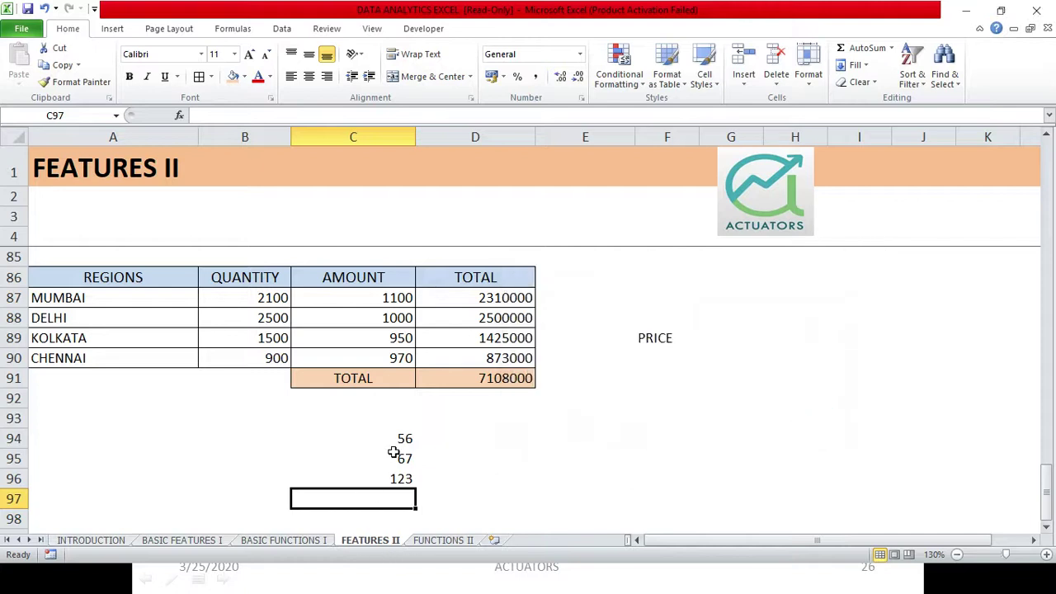
# - Examine the cell references used by the formula in C96, leaving it as it is
pyautogui.click(388, 481)
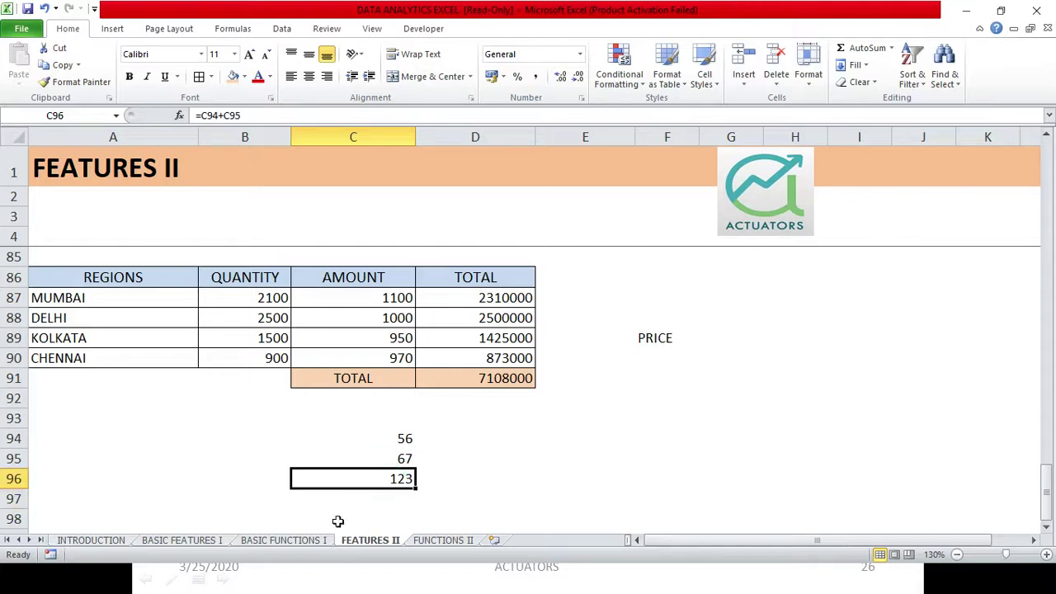
pyautogui.doubleClick(340, 481)
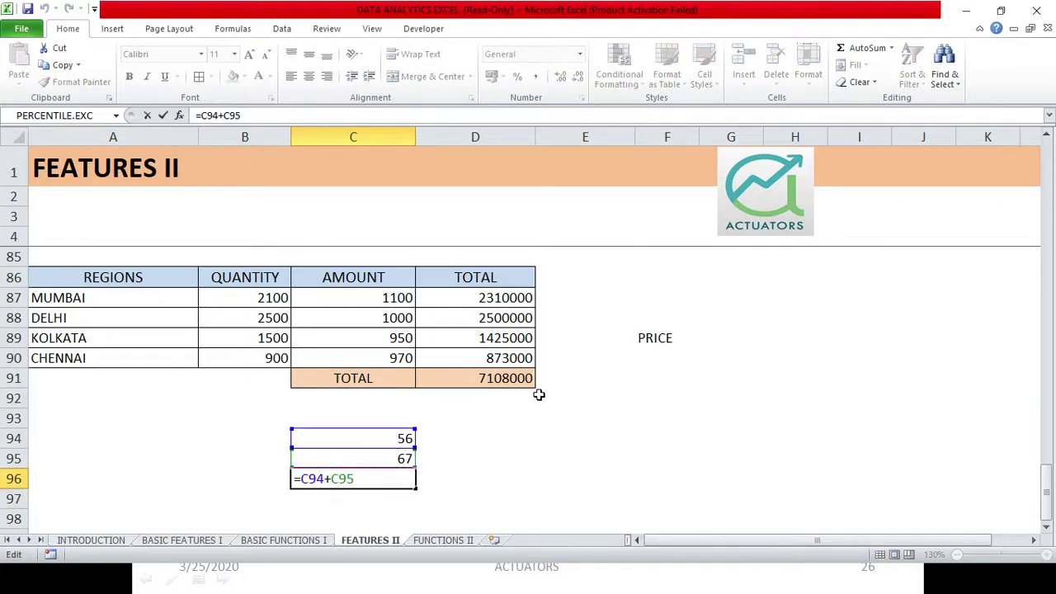
pyautogui.press('Return')
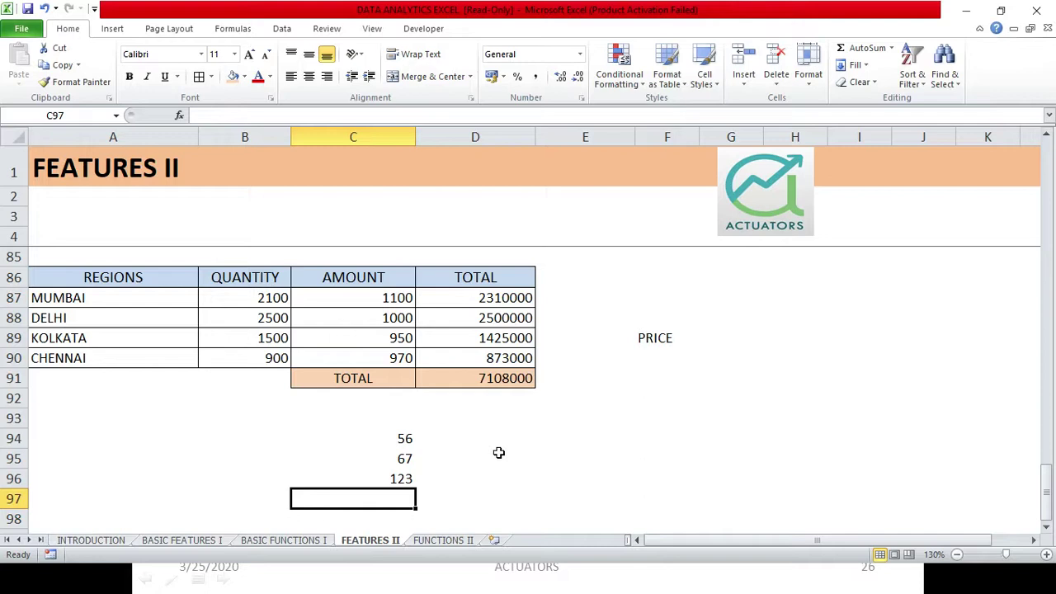
# - Replace all occurrences of 94 with 93 within the sheet, searching by rows and looking in formulas
pyautogui.hotkey('ctrl', 'h')
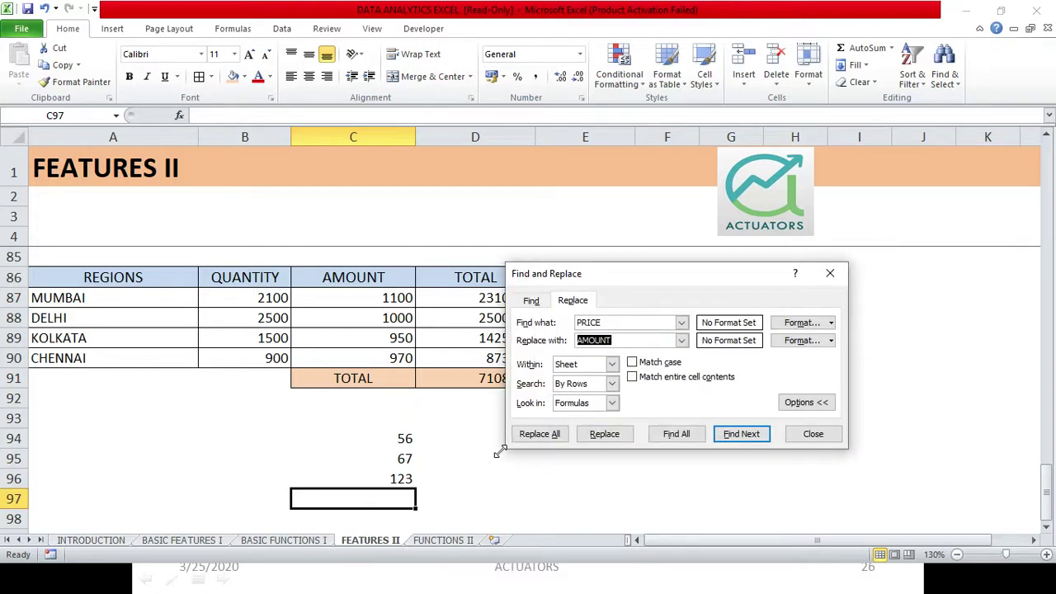
pyautogui.click(627, 321)
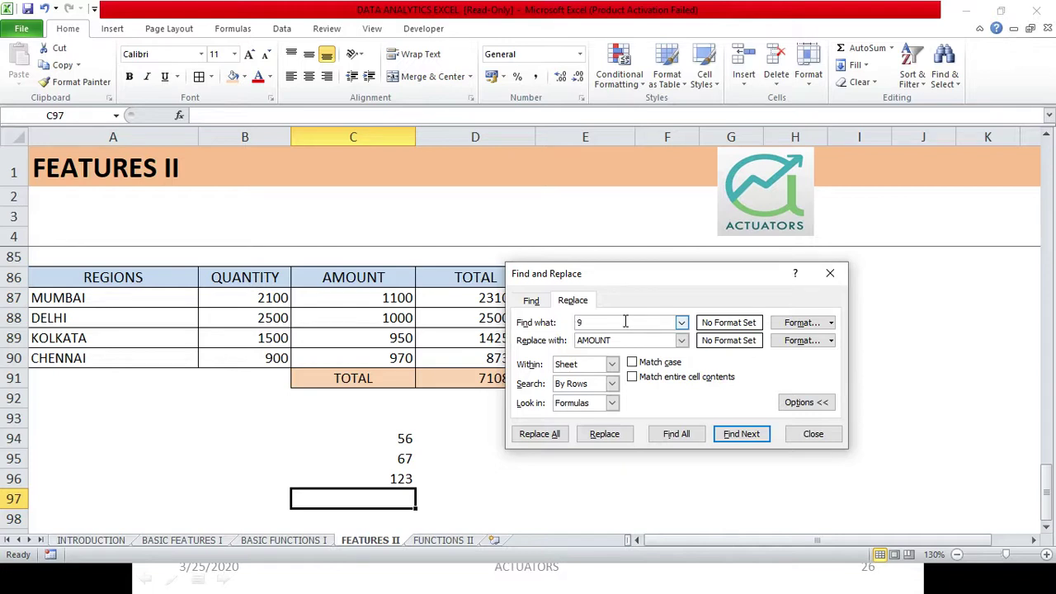
pyautogui.click(628, 339)
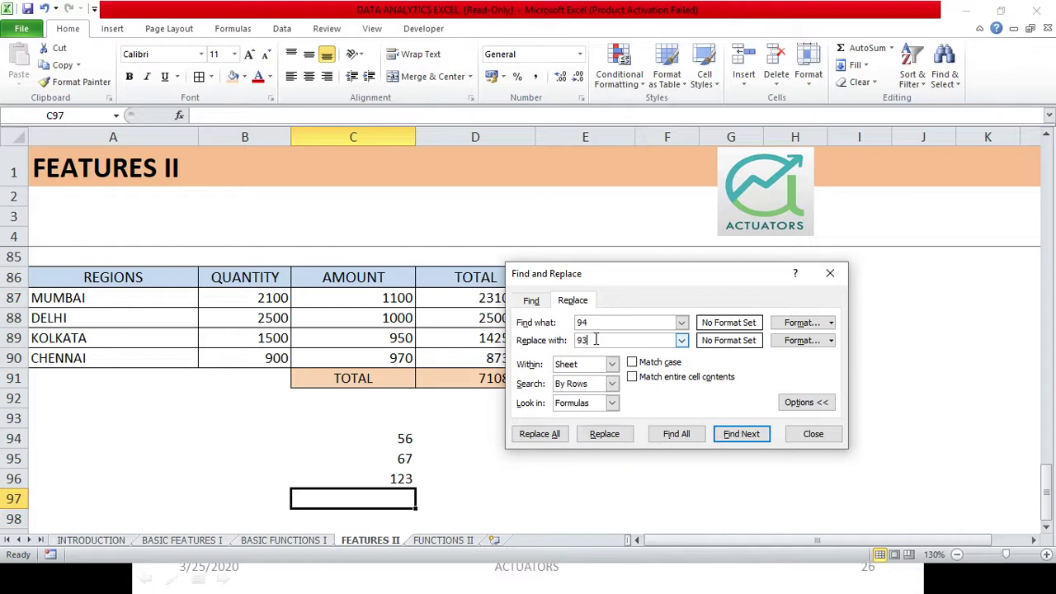
pyautogui.click(611, 385)
pyautogui.click(606, 400)
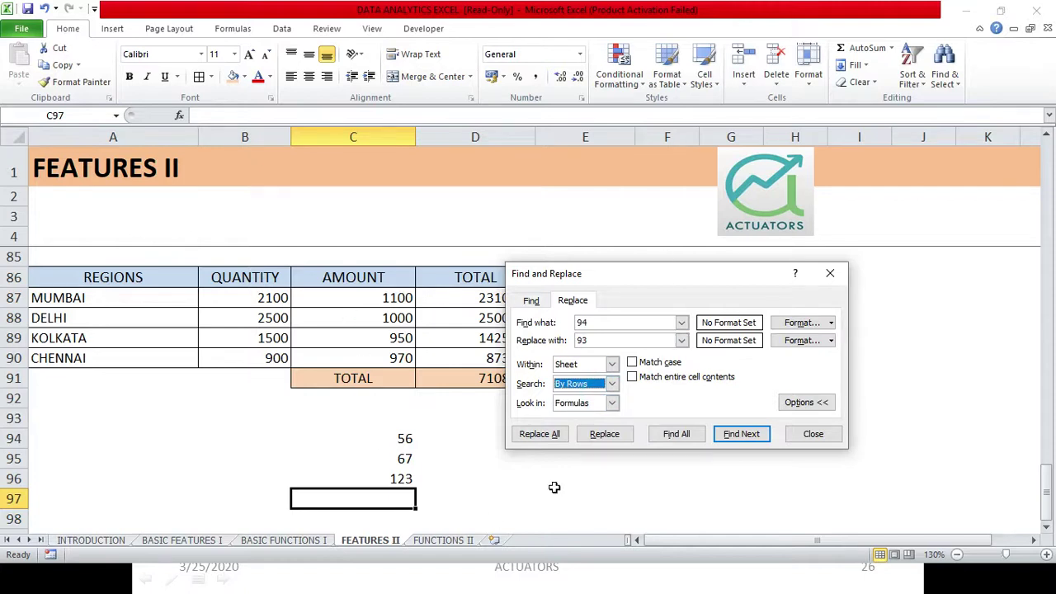
pyautogui.click(612, 403)
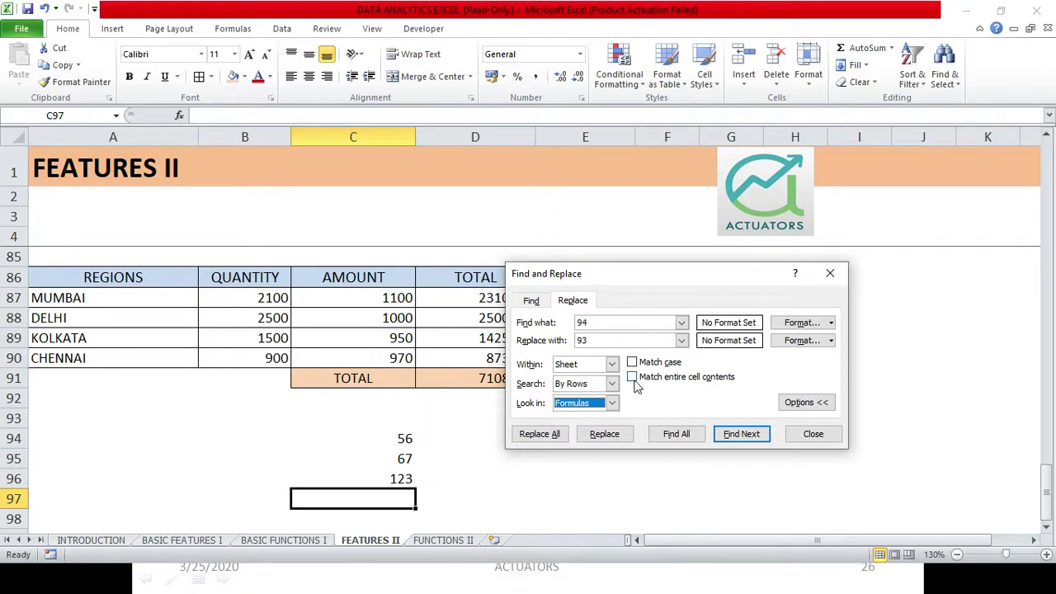
pyautogui.click(548, 435)
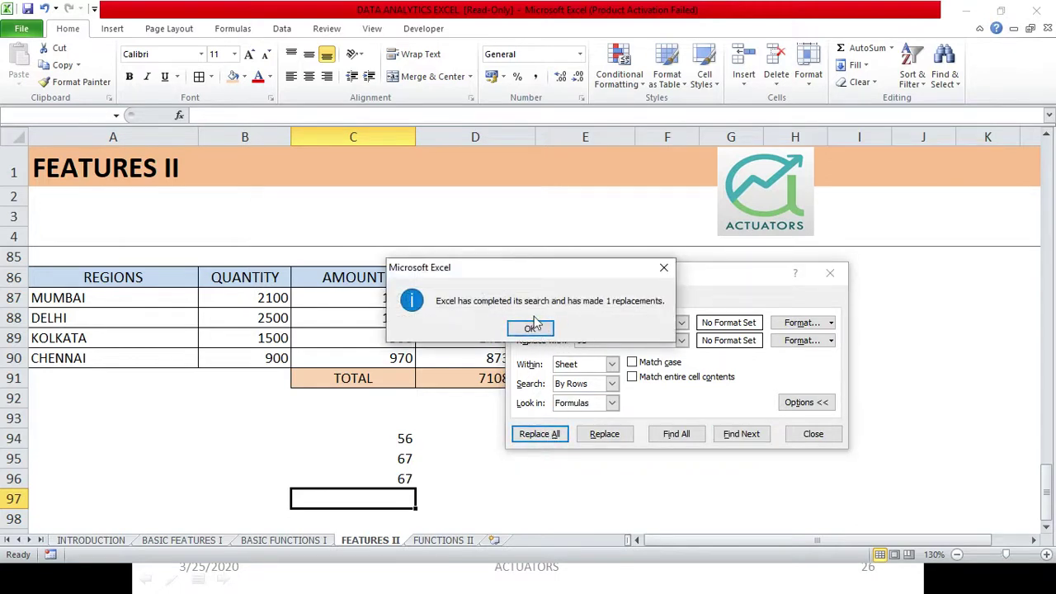
# - Inspect the cell references in the formula in C96, leaving the formula as it is
pyautogui.click(528, 329)
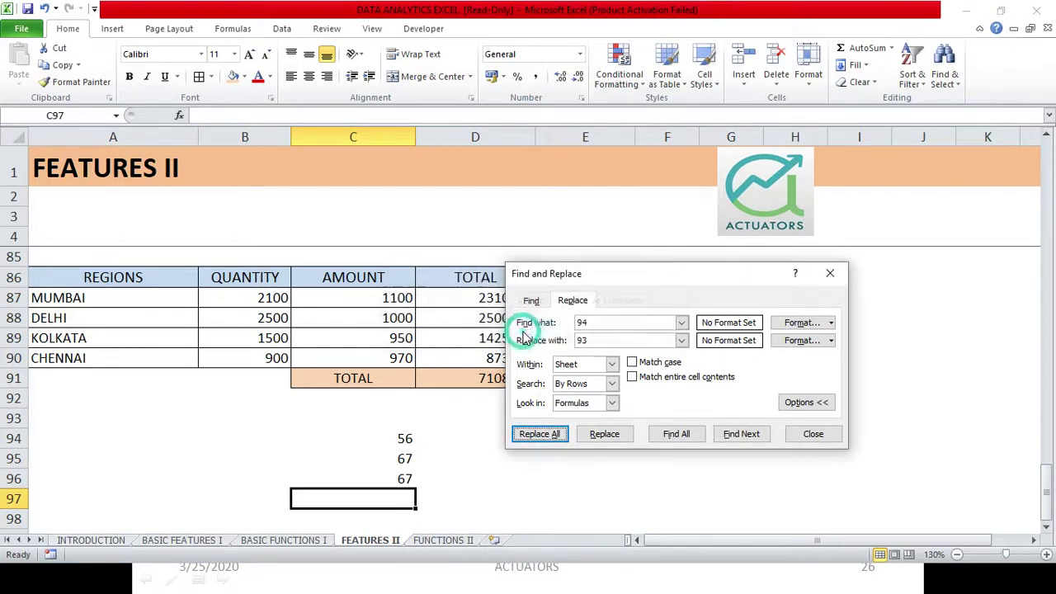
pyautogui.click(396, 483)
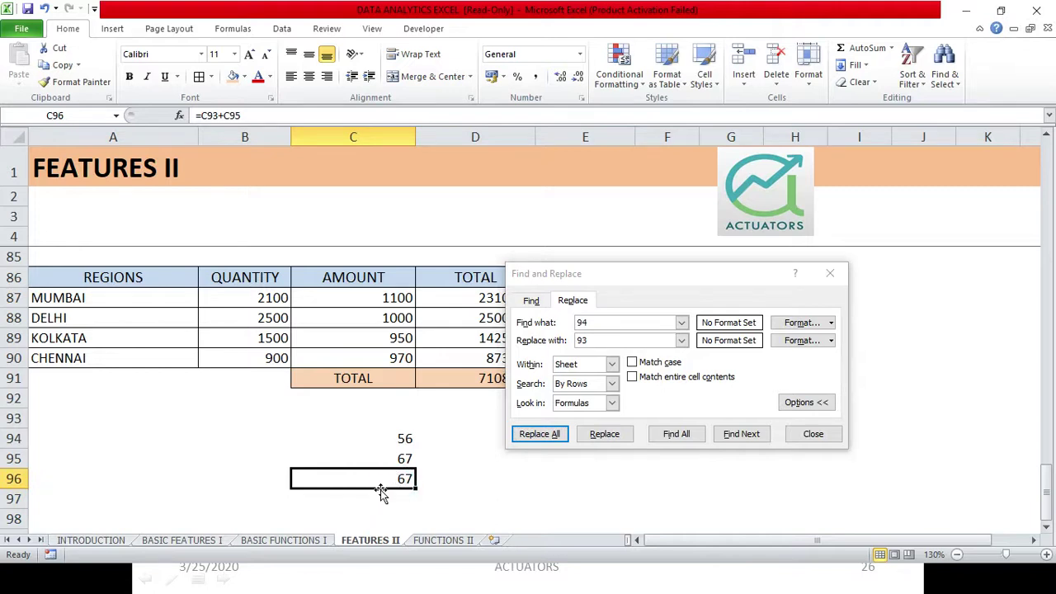
pyautogui.doubleClick(368, 480)
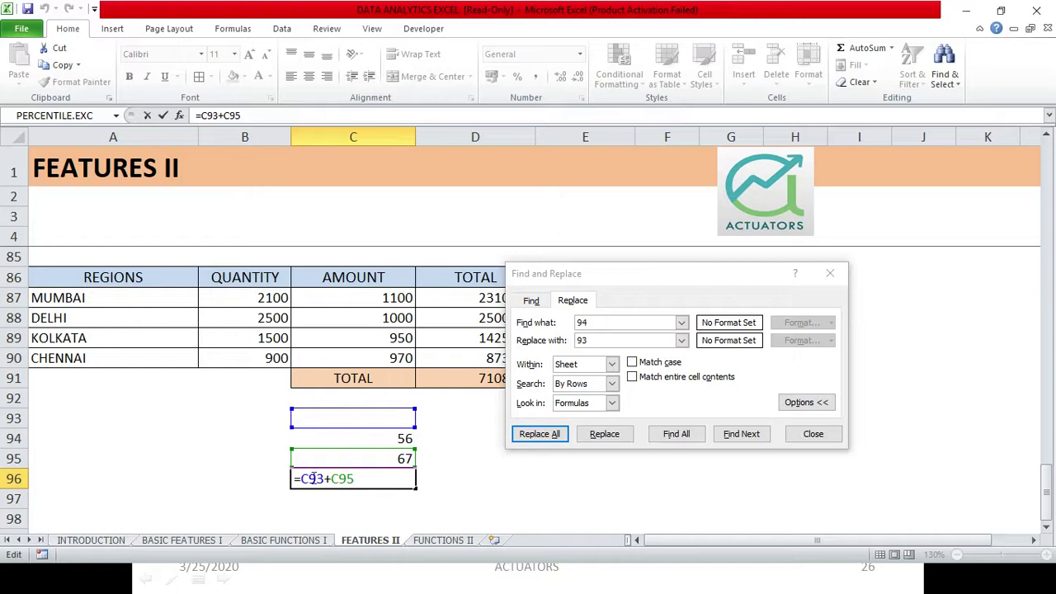
pyautogui.moveTo(307, 480); pyautogui.dragTo(325, 480)
pyautogui.press('Return')
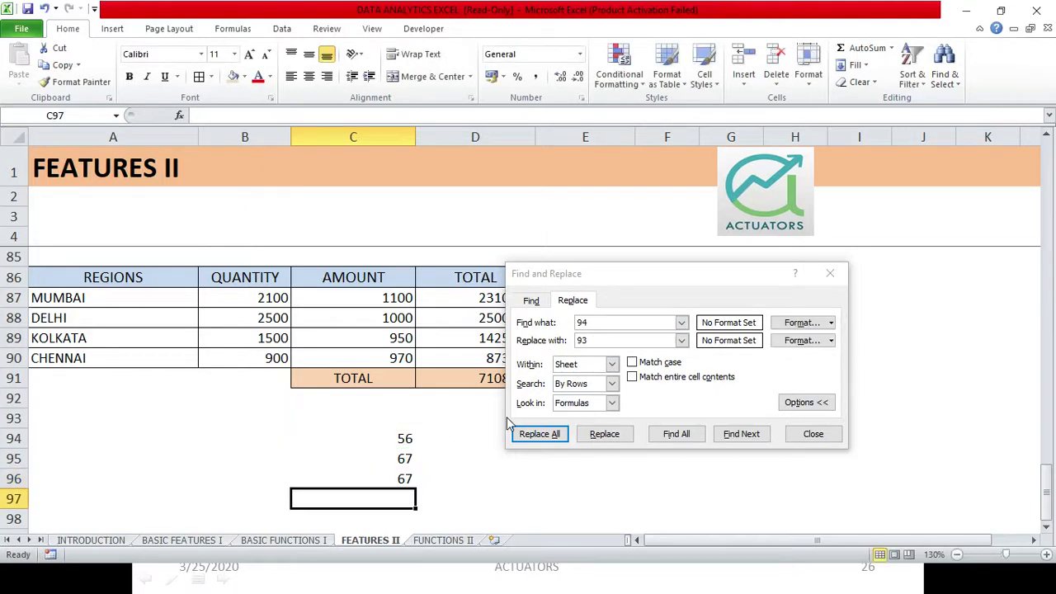
# - Edit the formula in cell C96 to read =C94+C95
pyautogui.doubleClick(396, 478)
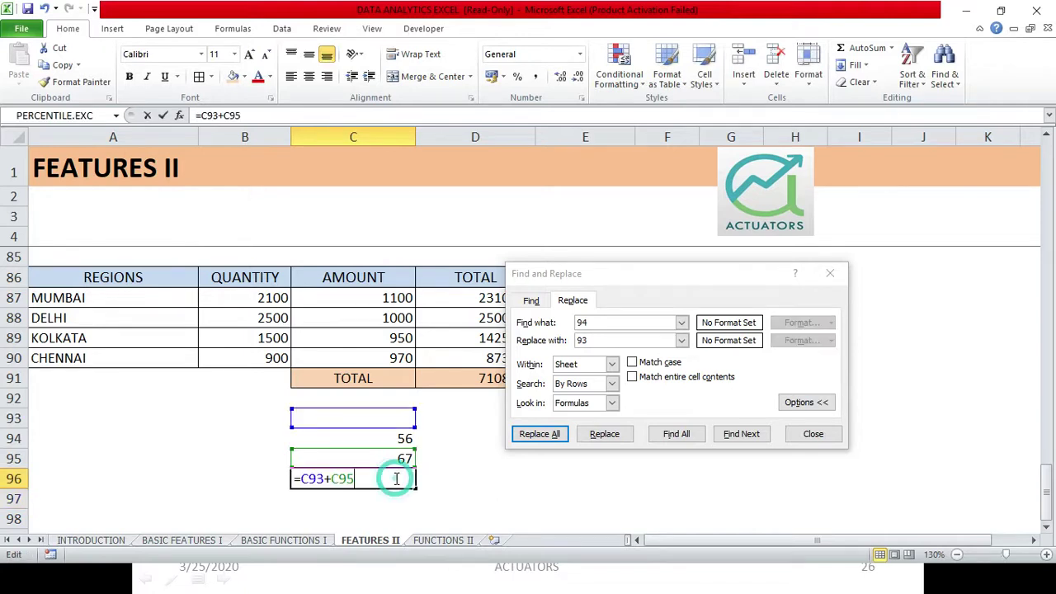
pyautogui.click(323, 478)
pyautogui.press('BackSpace')
pyautogui.write('4')
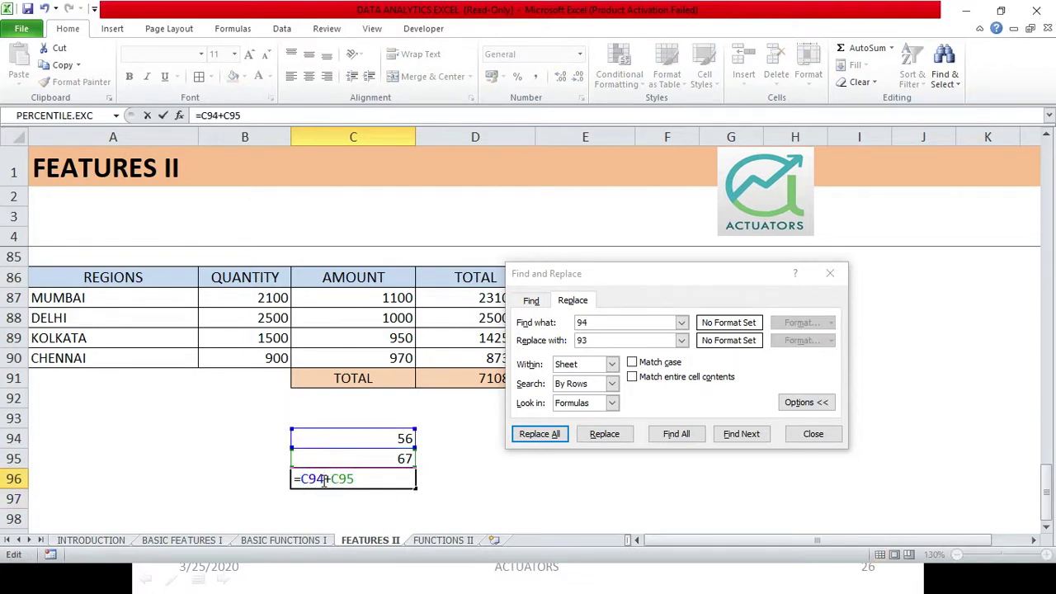
pyautogui.press('Return')
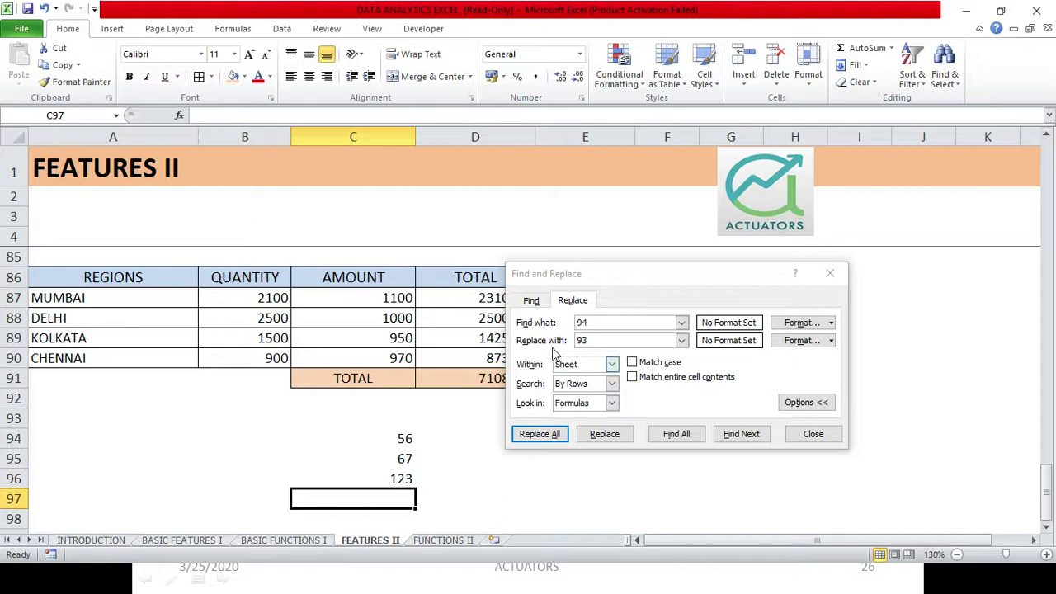
# - Enable matching of entire cell contents and try to replace all occurrences of 94 with 93 within the sheet
pyautogui.click(633, 378)
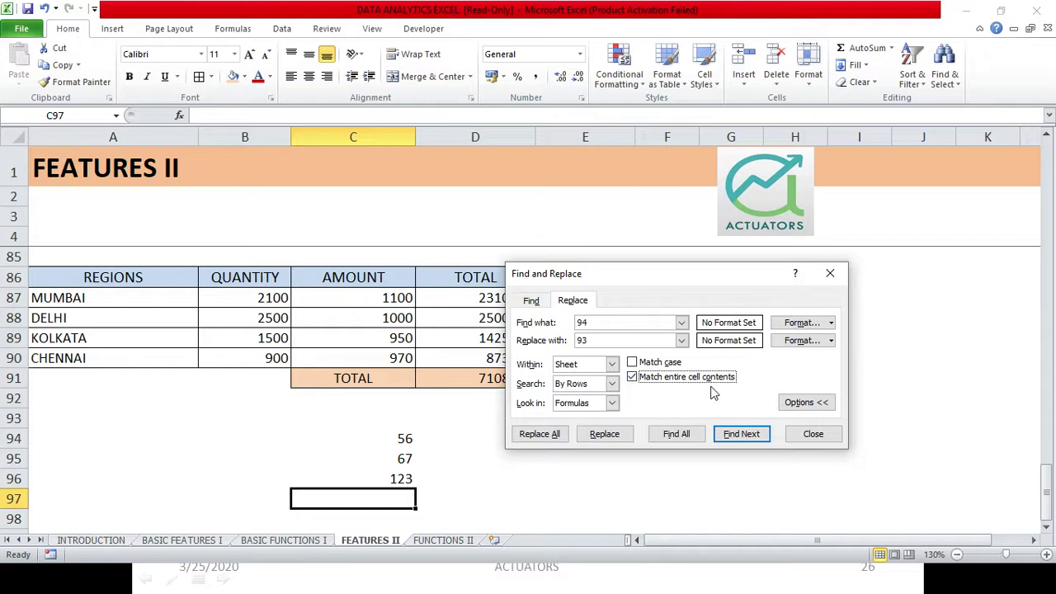
pyautogui.doubleClick(378, 483)
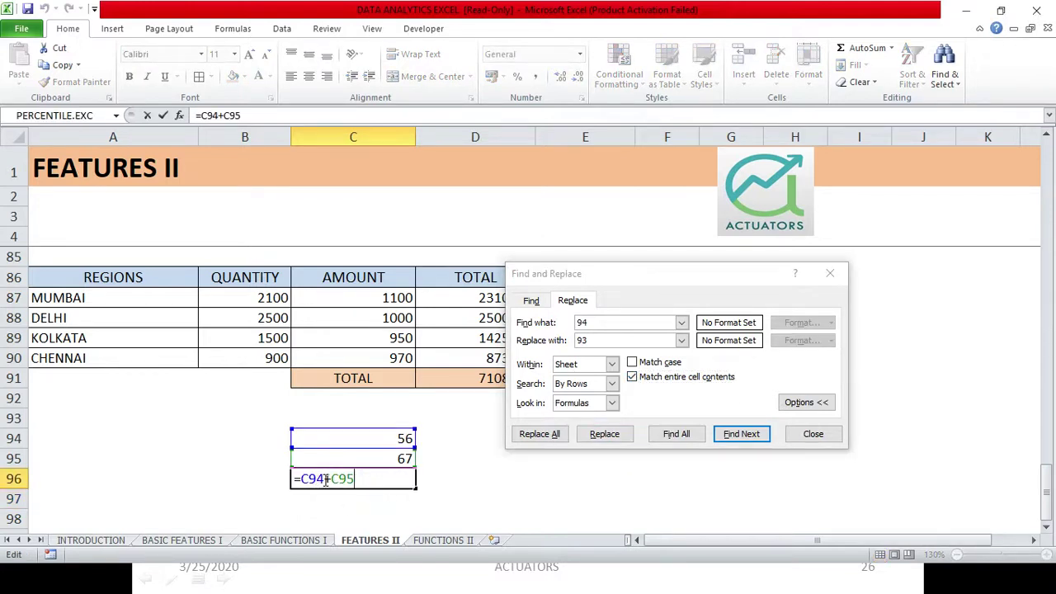
pyautogui.moveTo(324, 480); pyautogui.dragTo(309, 480)
pyautogui.click(455, 457)
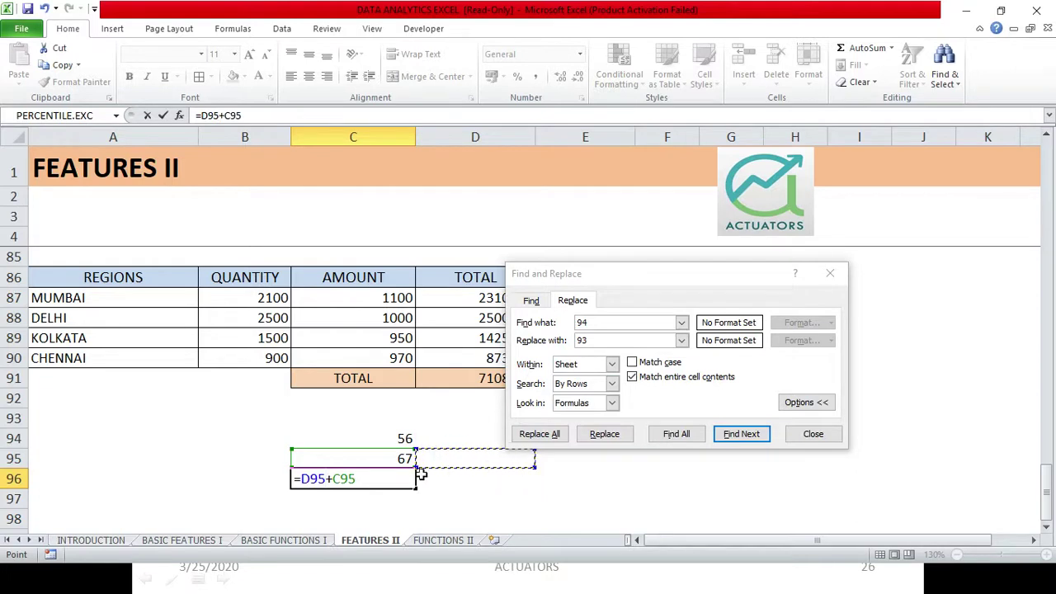
pyautogui.hotkey('ctrl', 'z')
pyautogui.press('Return')
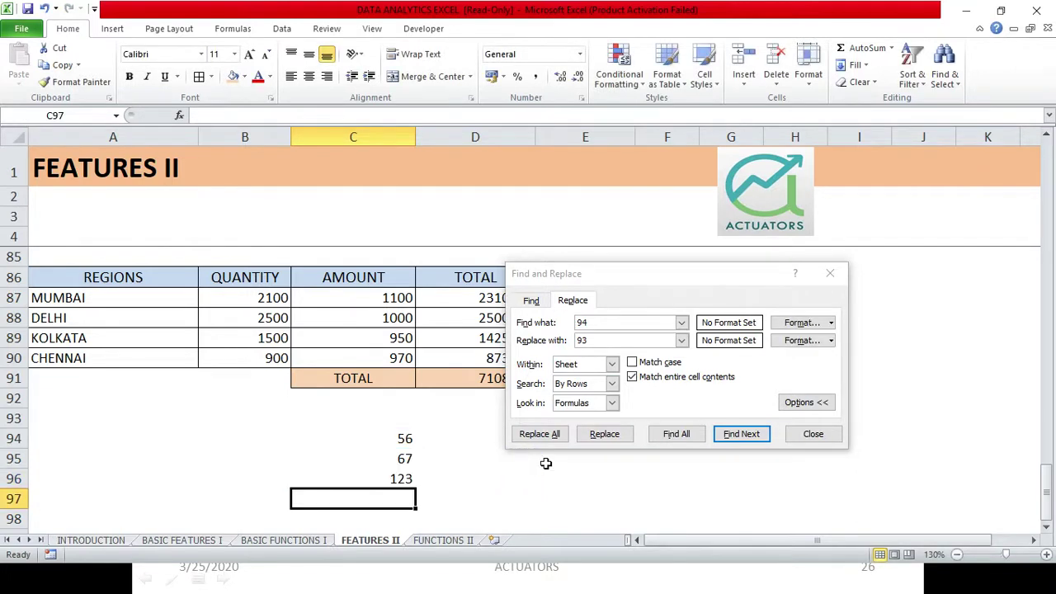
pyautogui.click(540, 434)
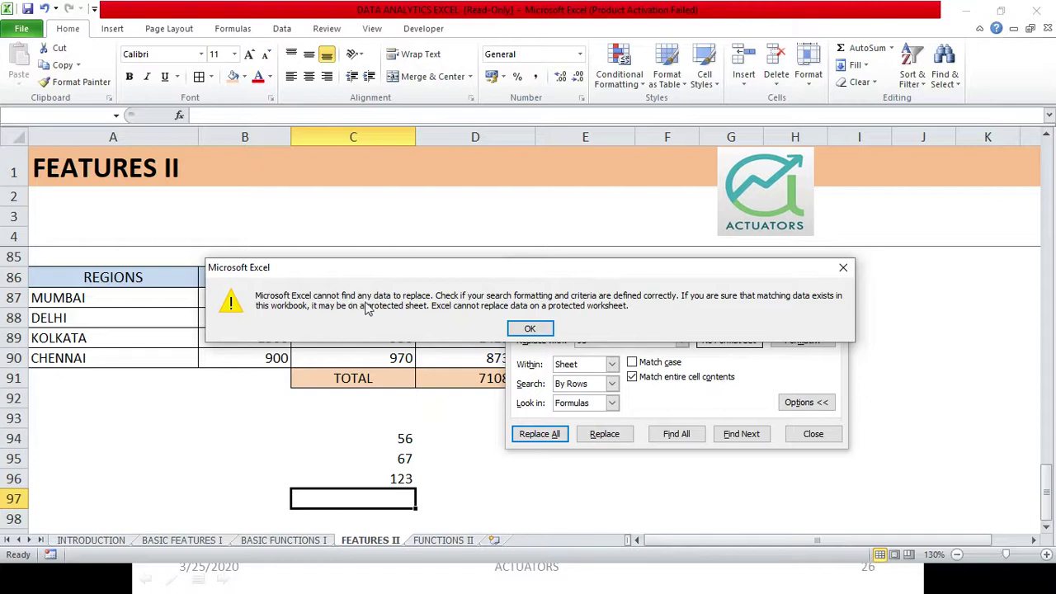
pyautogui.click(532, 329)
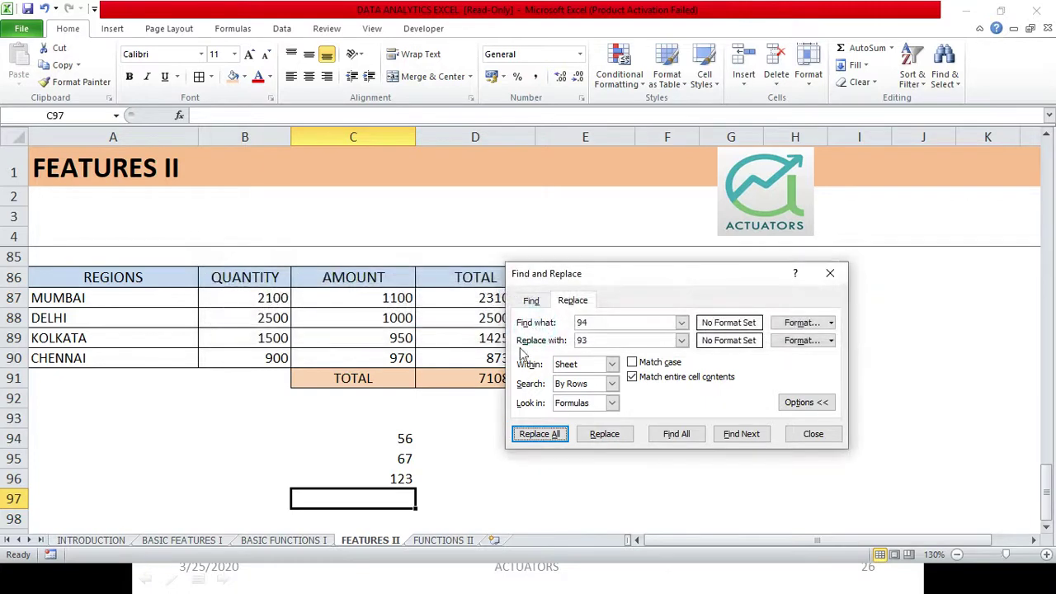
# - Compare the formula in C96 with the search value 94 and retry the replacement with entire-cell matching on
pyautogui.doubleClick(391, 481)
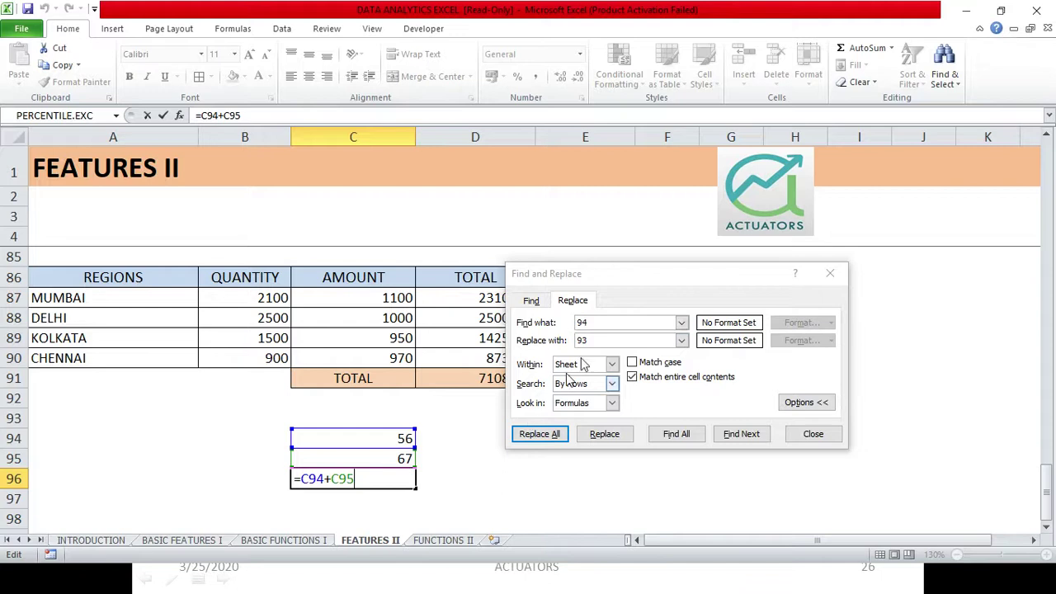
pyautogui.click(592, 322)
pyautogui.doubleClick(584, 322)
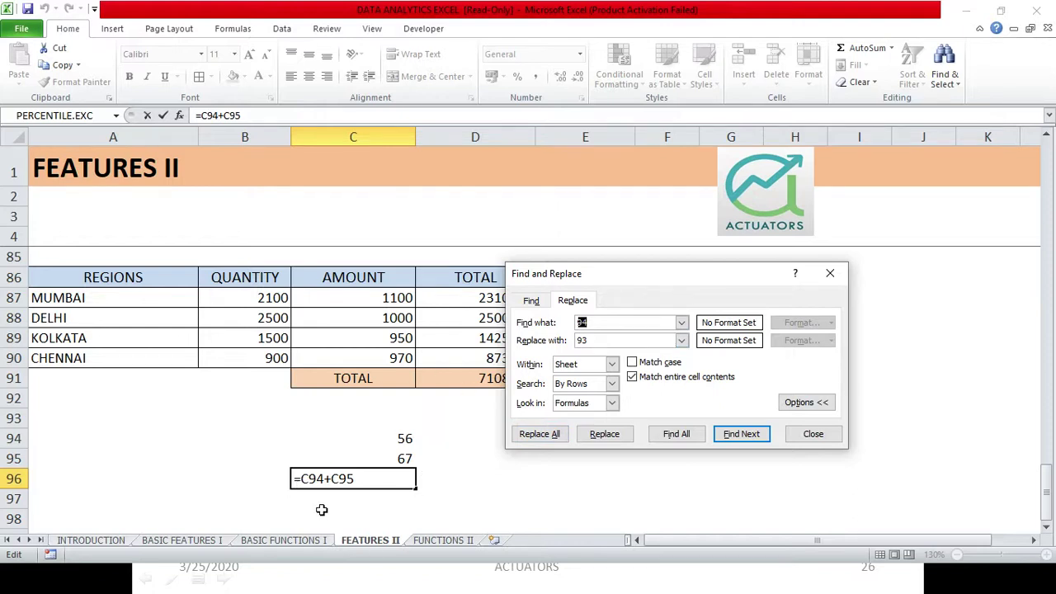
pyautogui.click(536, 438)
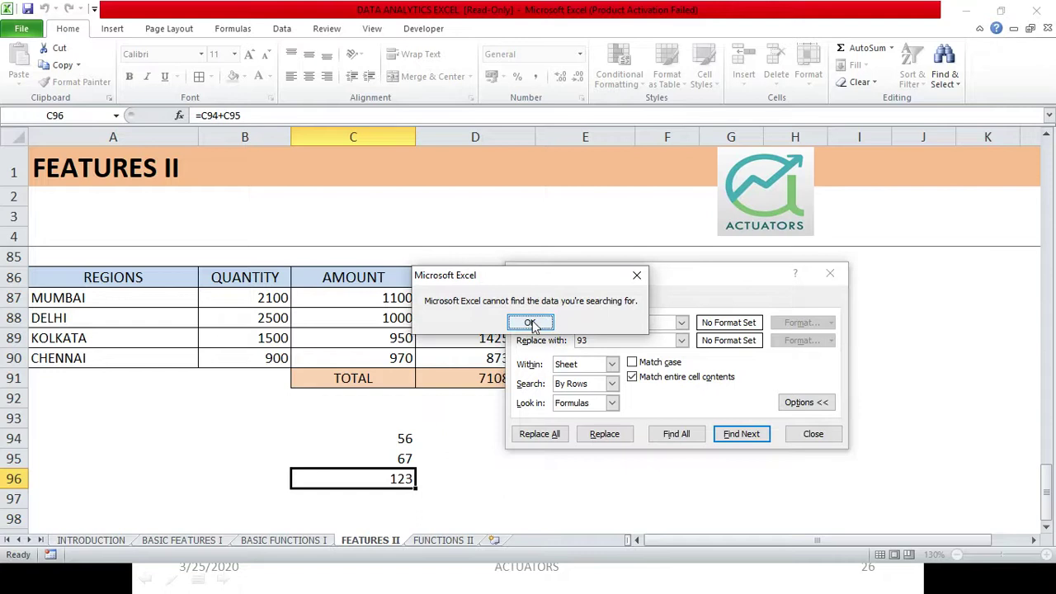
pyautogui.click(530, 323)
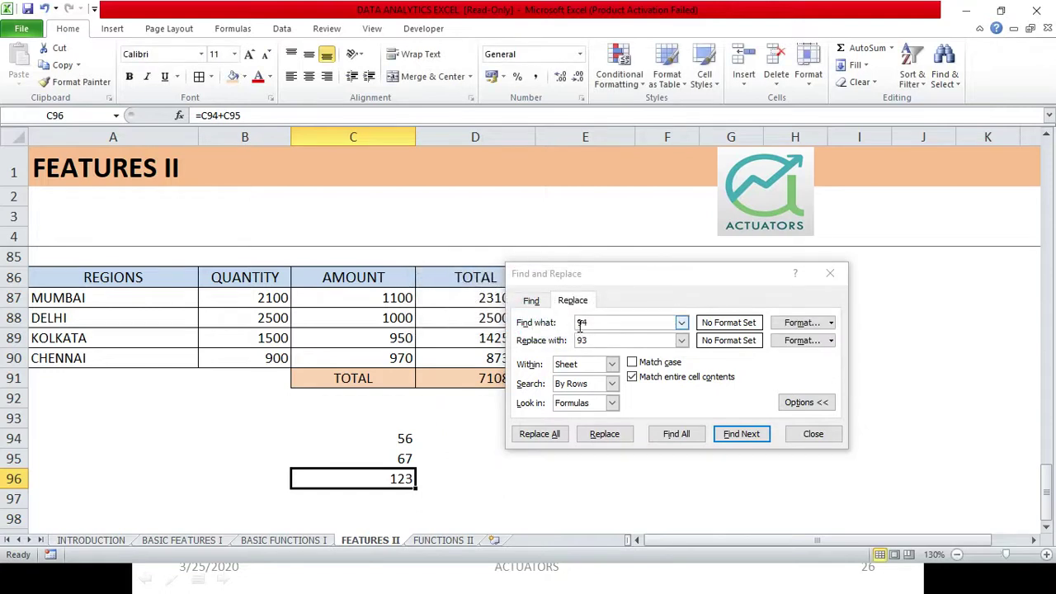
# - Close Find and Replace with cell C86 selected, and switch to the Find And Replace slide in the PowerPoint slide show
pyautogui.click(580, 324)
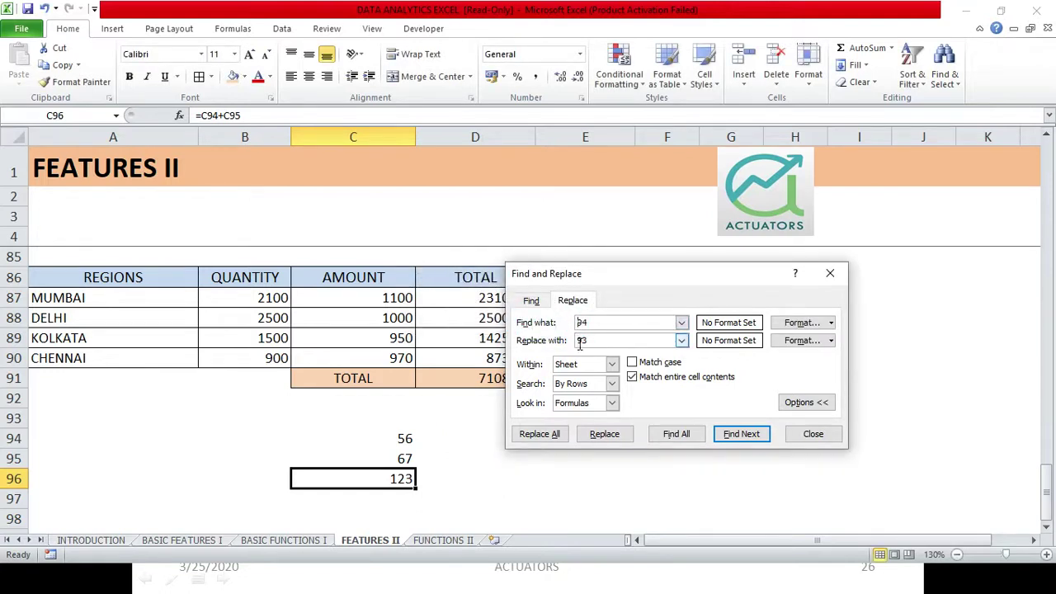
pyautogui.click(580, 342)
pyautogui.click(589, 322)
pyautogui.click(378, 278)
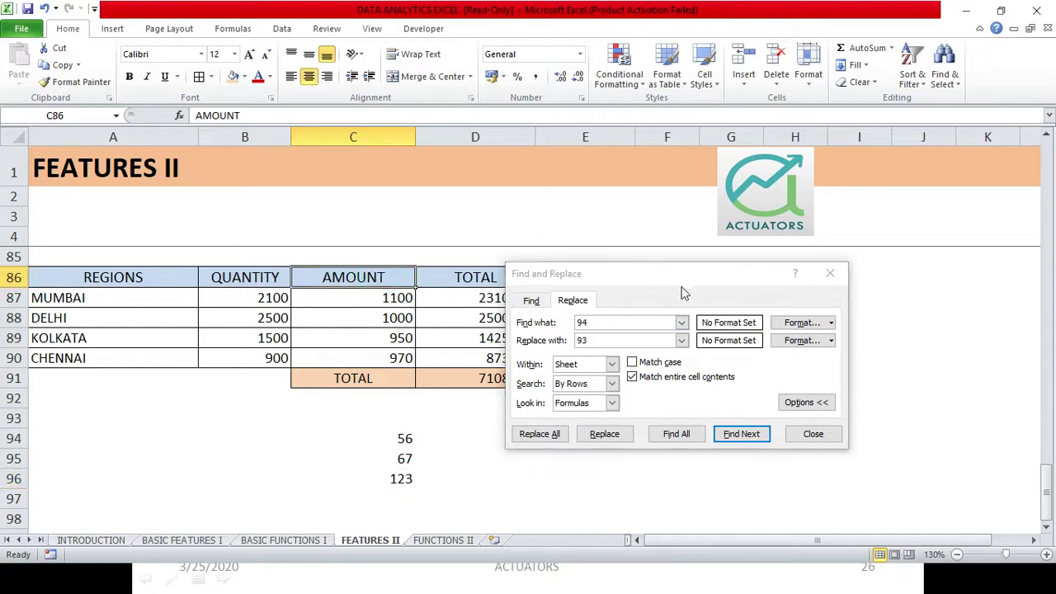
pyautogui.click(801, 442)
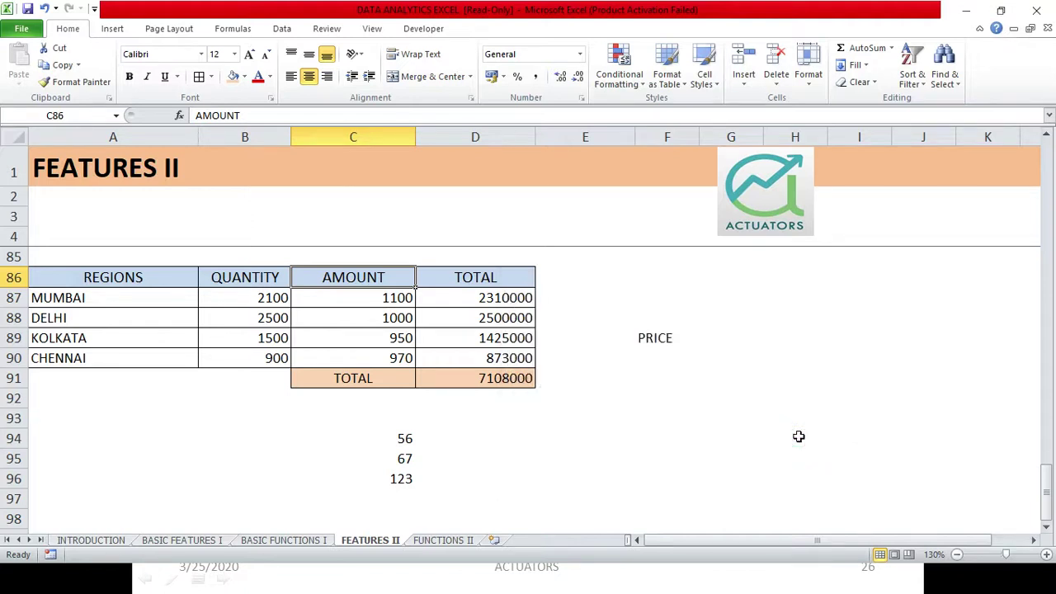
pyautogui.hotkey('alt', 'Tab')
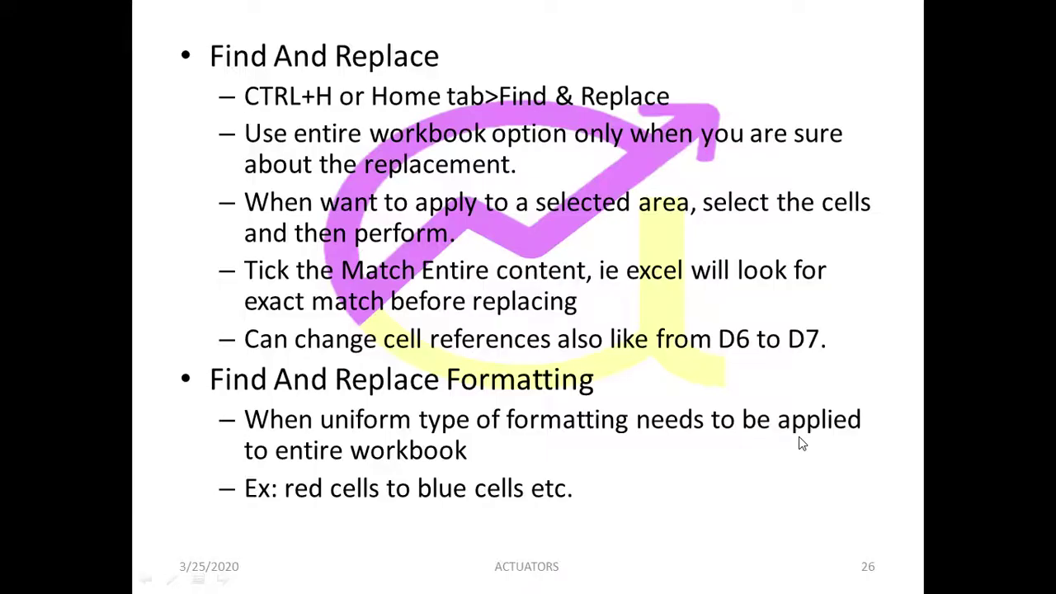